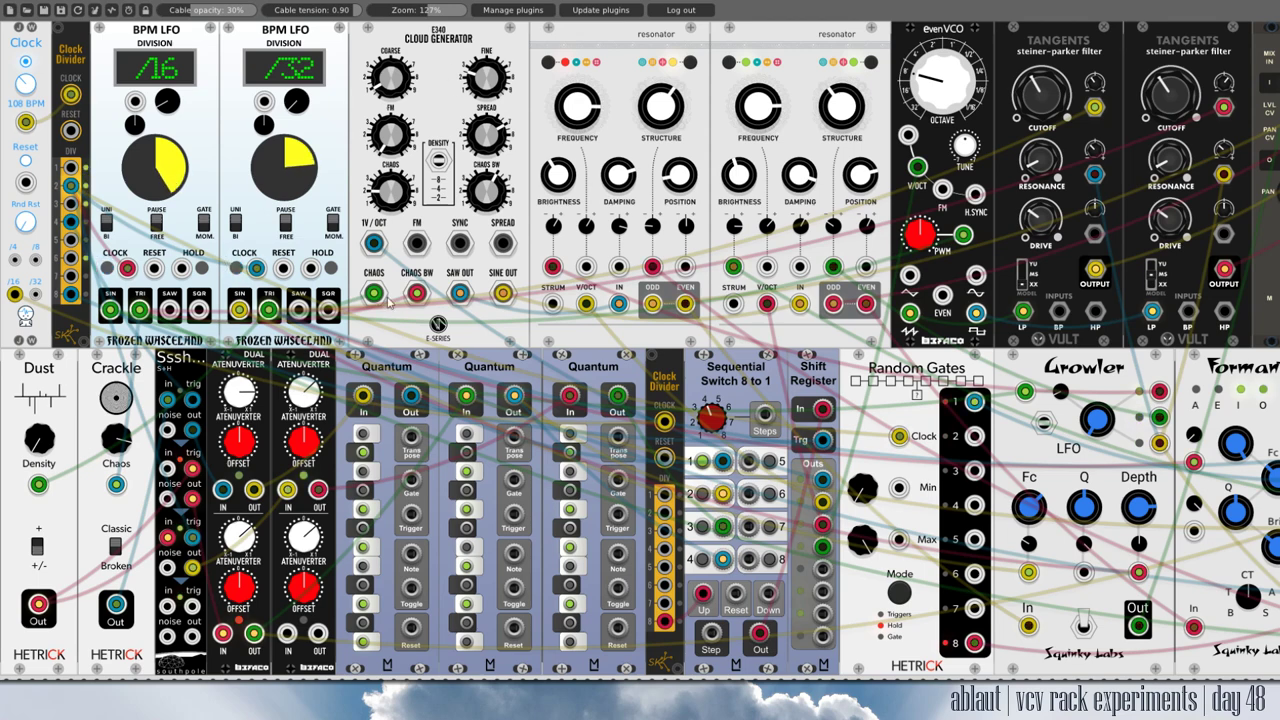
Trace the LFO cable into Cloud Generator CHAOS and the shift register's pitch and switch cables.
drag(110, 308, 373, 292)
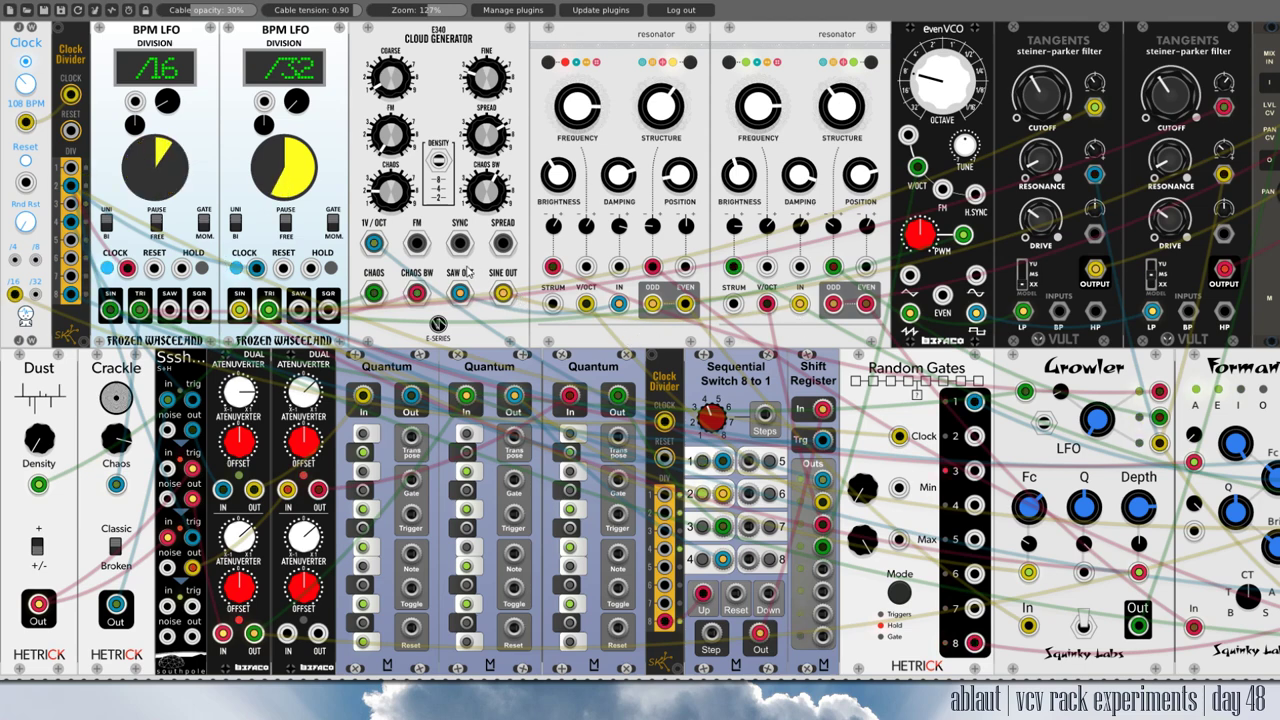
drag(822, 478, 373, 243)
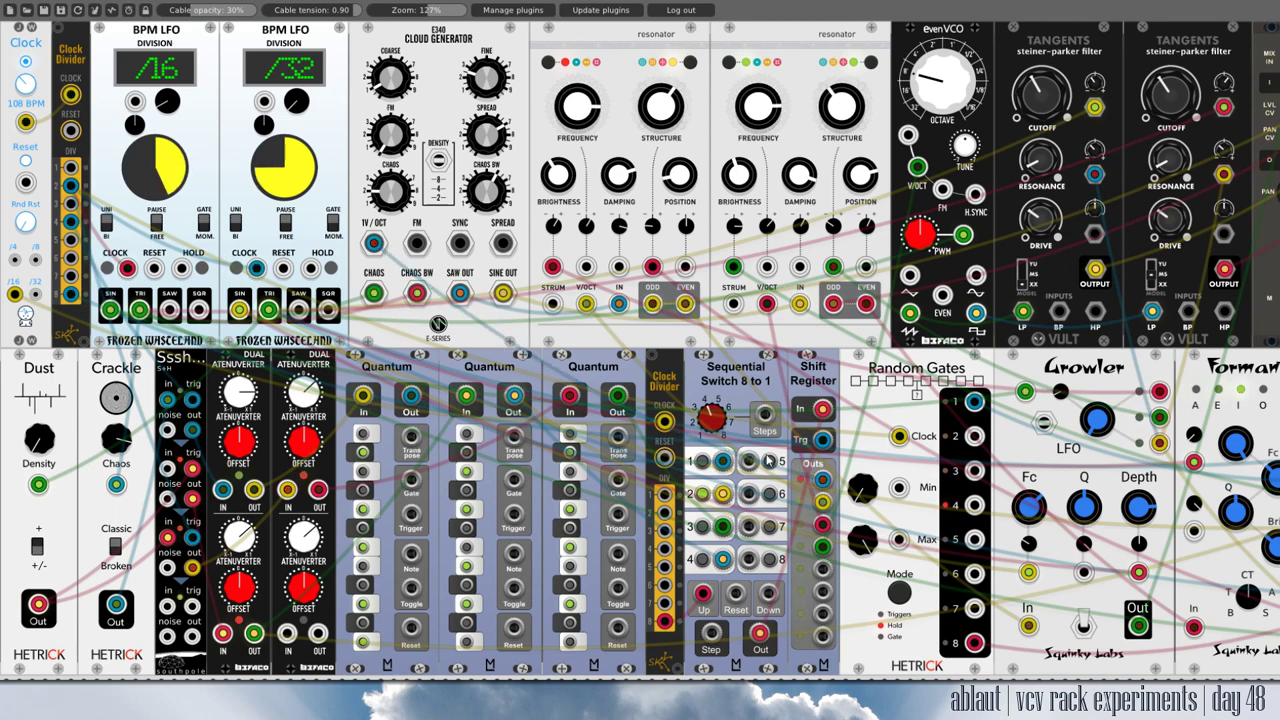
right_click(822, 482)
drag(760, 632, 822, 412)
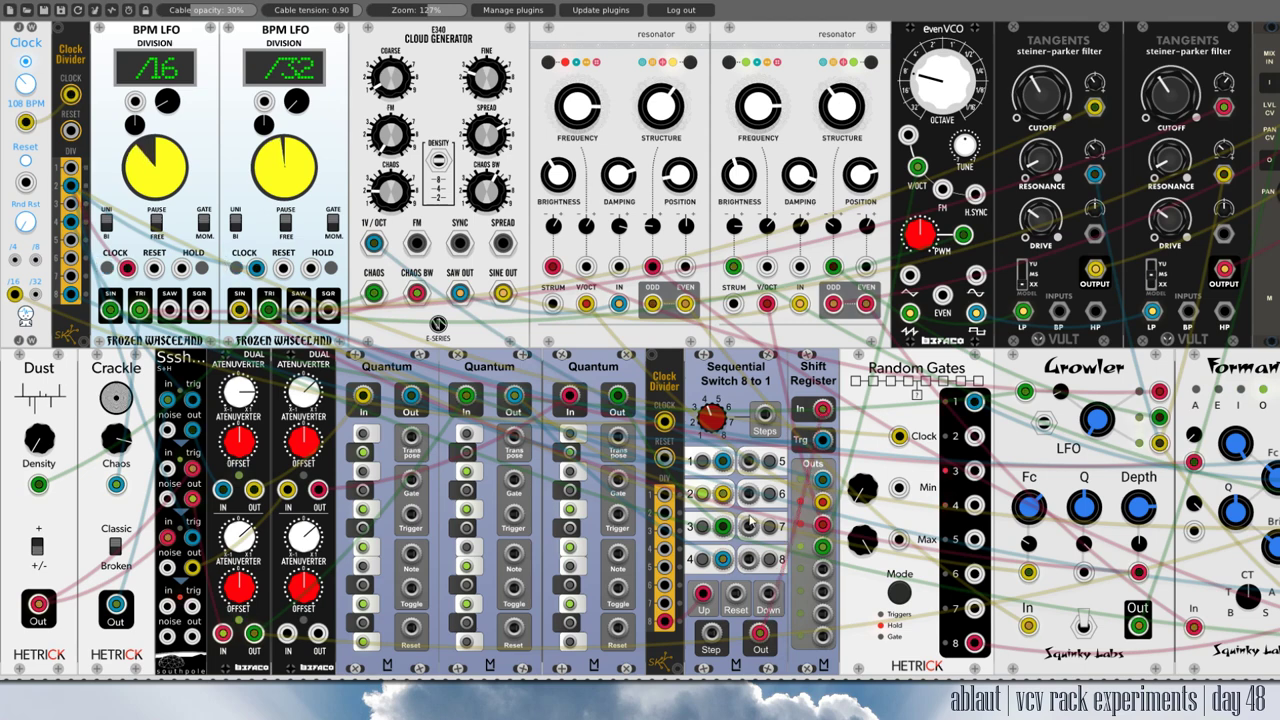
Trace both Quantum outputs into the sequential switch and check the second Quantum's options.
drag(726, 463, 722, 558)
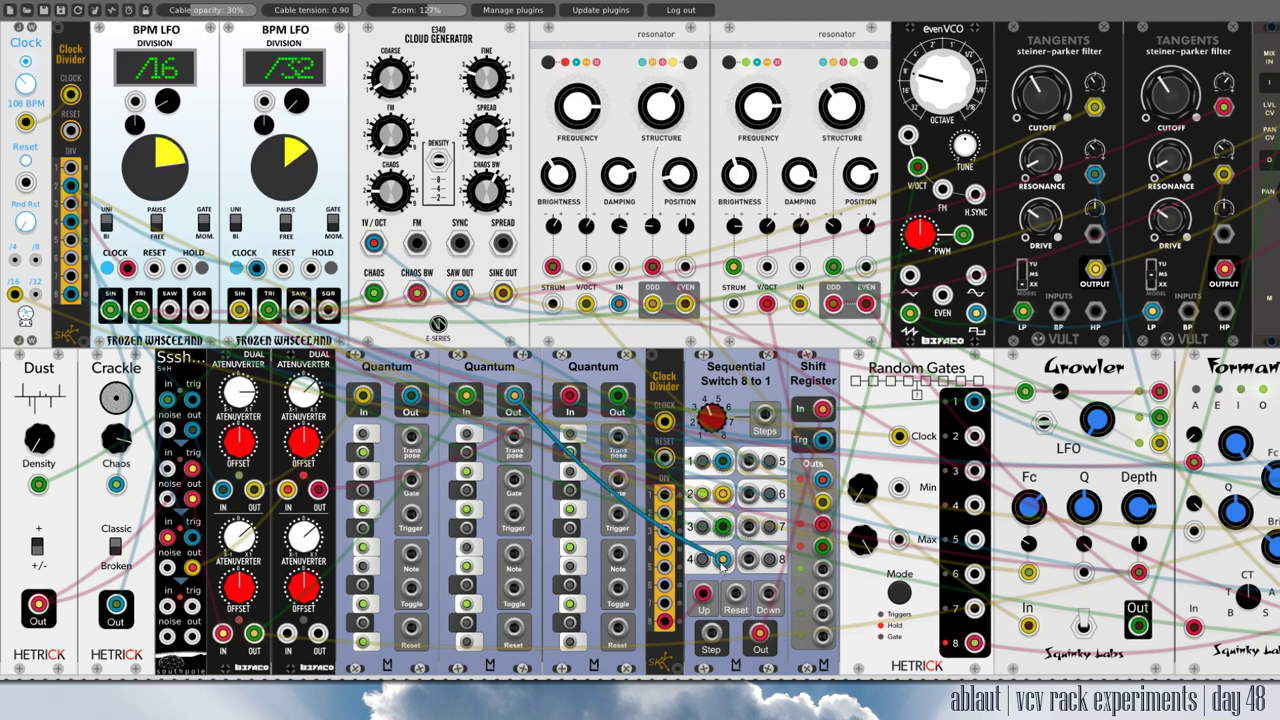
drag(722, 558, 709, 588)
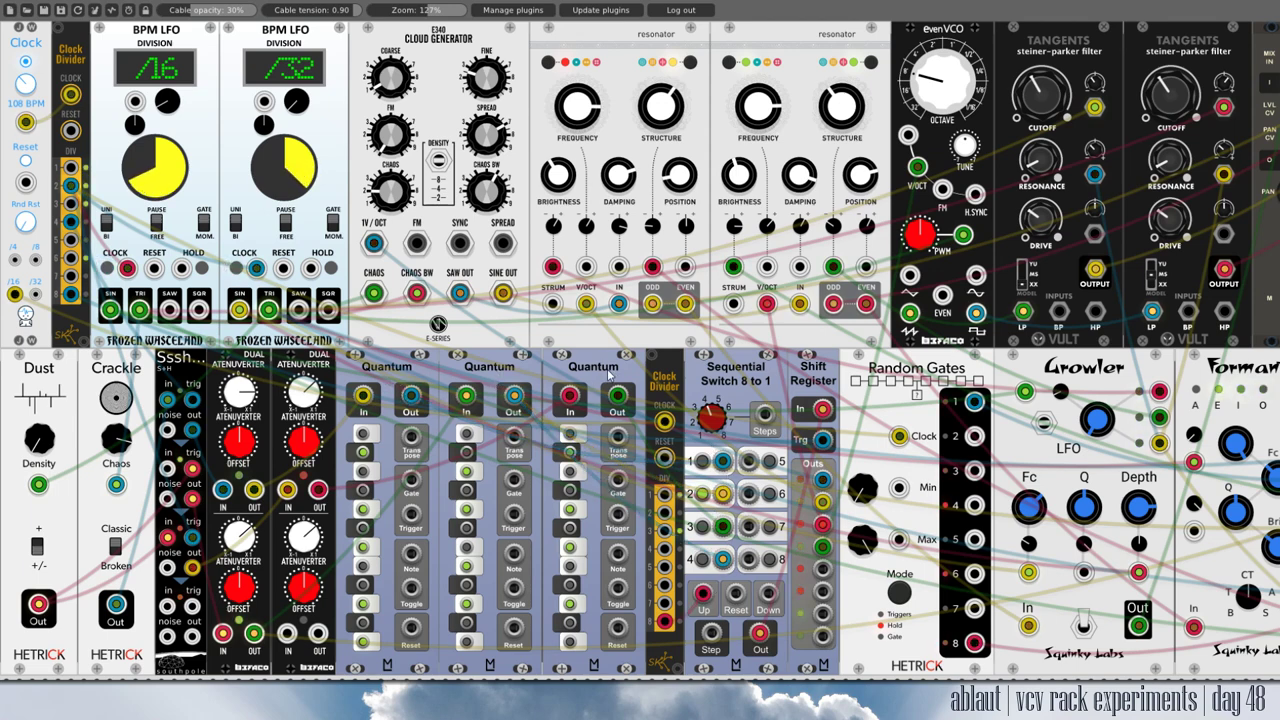
right_click(482, 653)
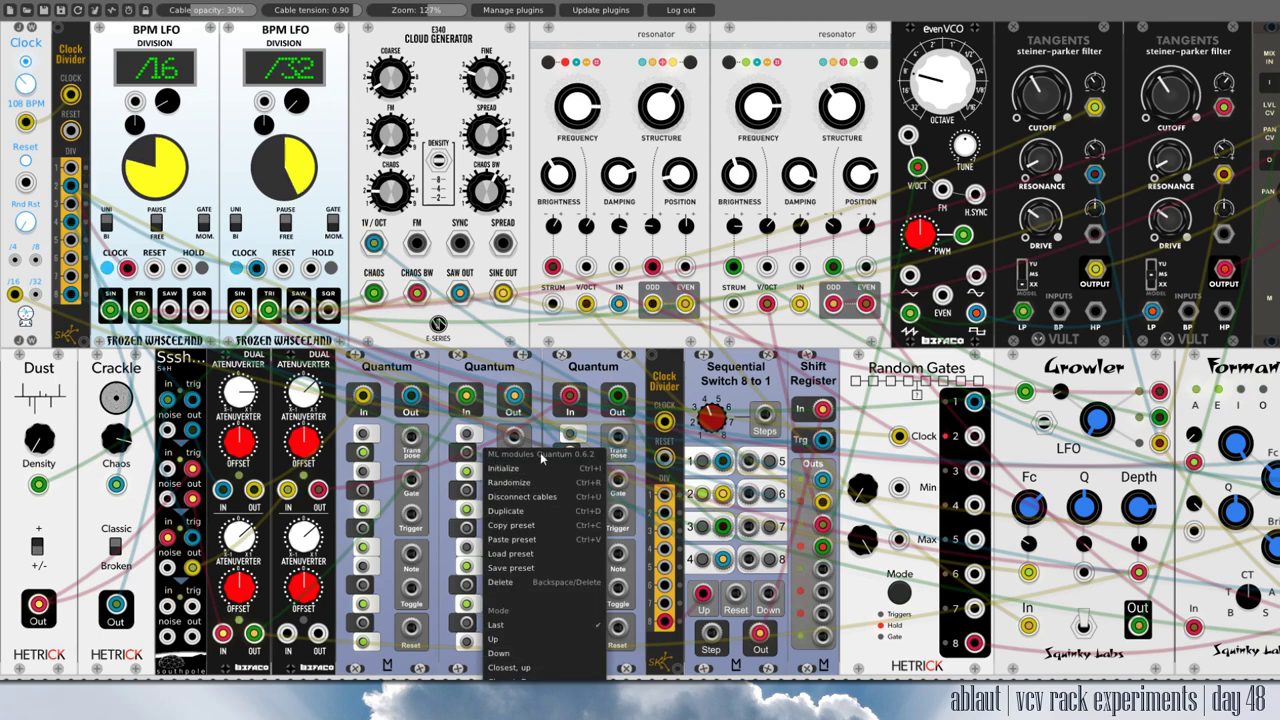
click(451, 662)
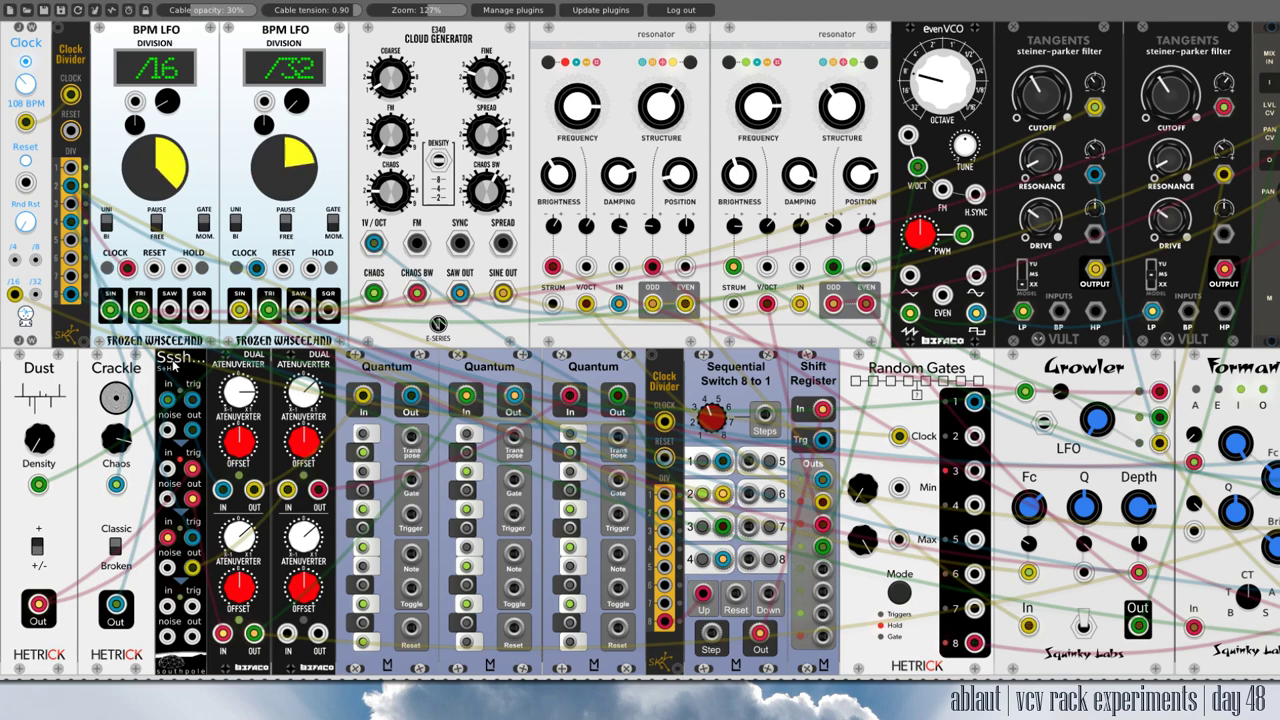
Trace the clock, Dust and Crackle cables into the Sssh inputs, undoing a stray cable change.
drag(71, 222, 193, 399)
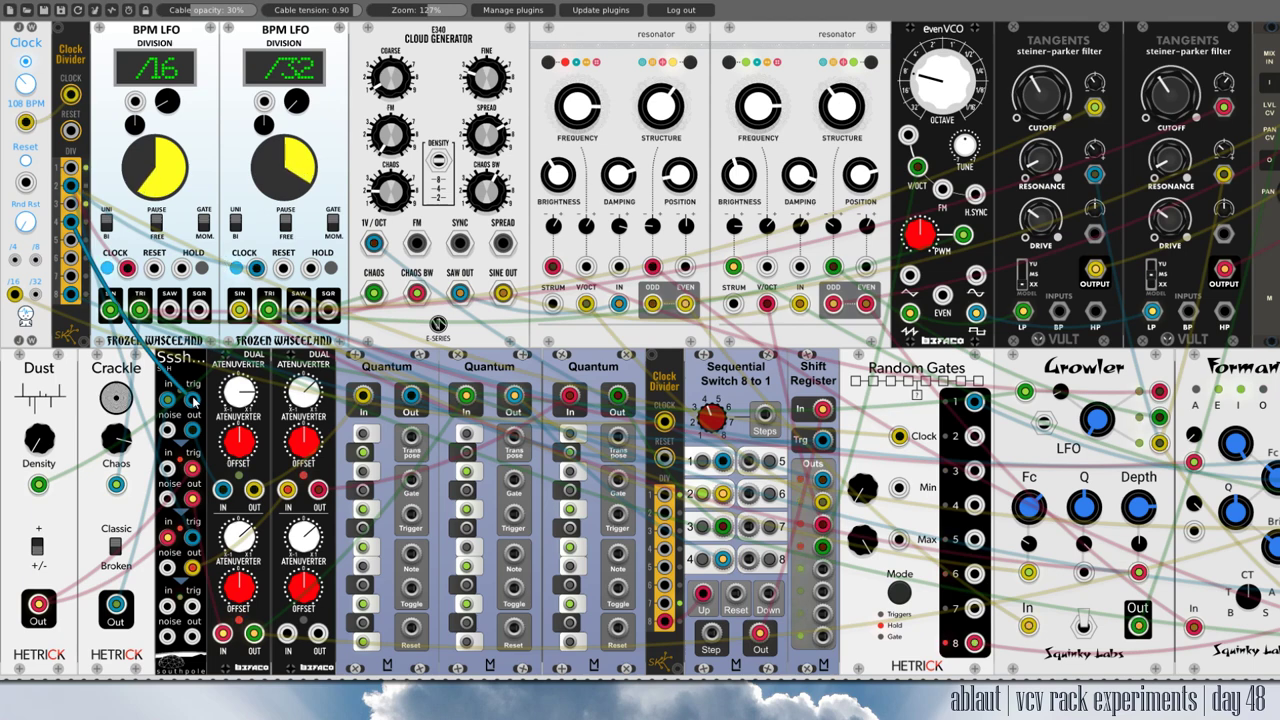
drag(195, 412, 195, 470)
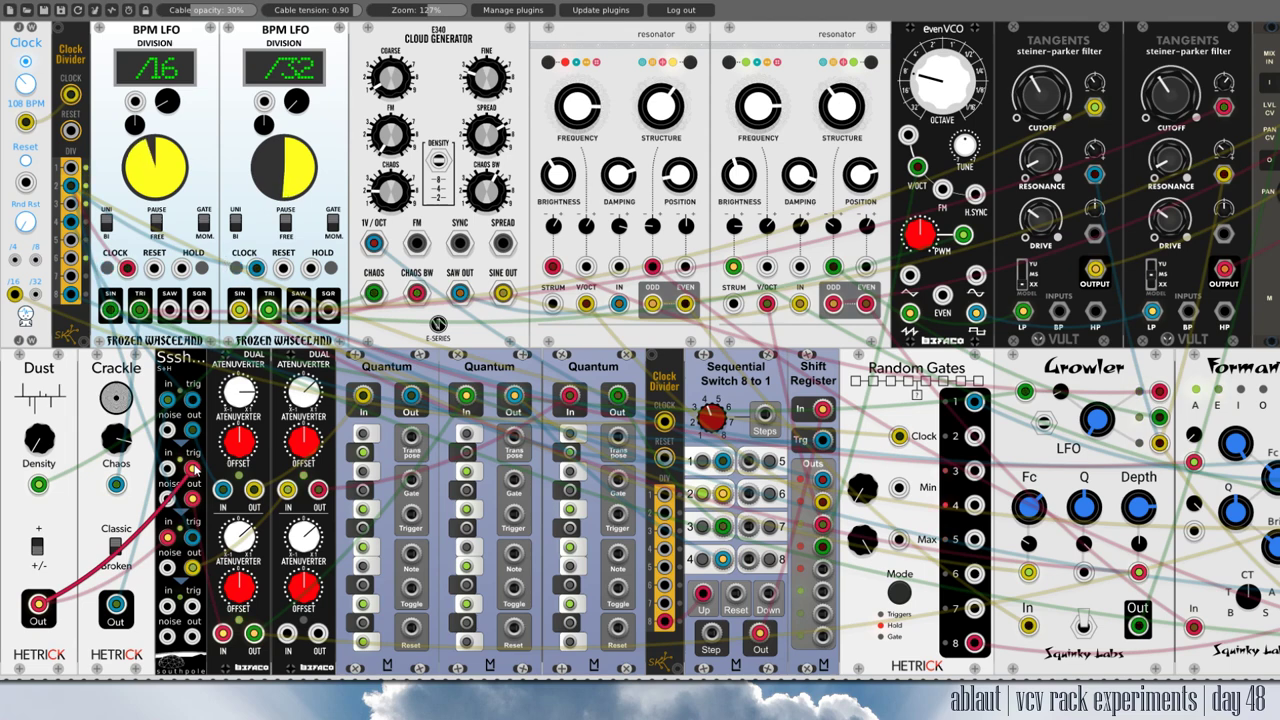
drag(195, 470, 110, 530)
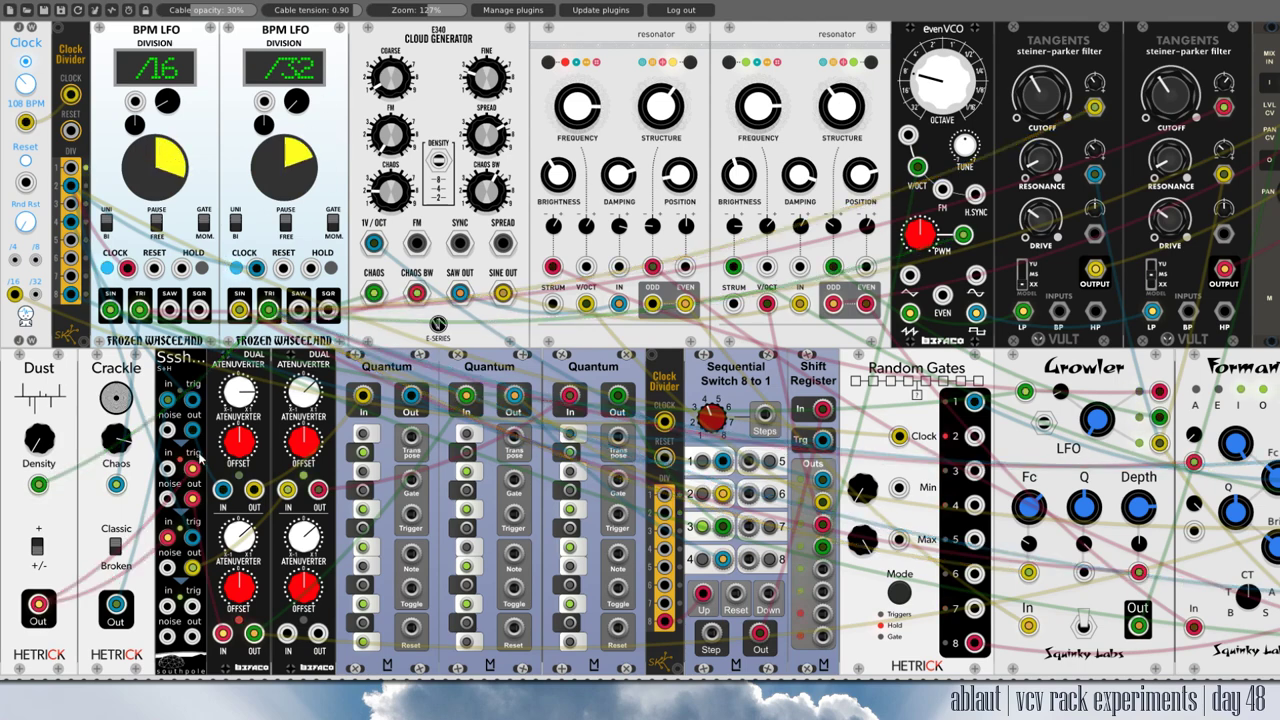
drag(116, 604, 168, 400)
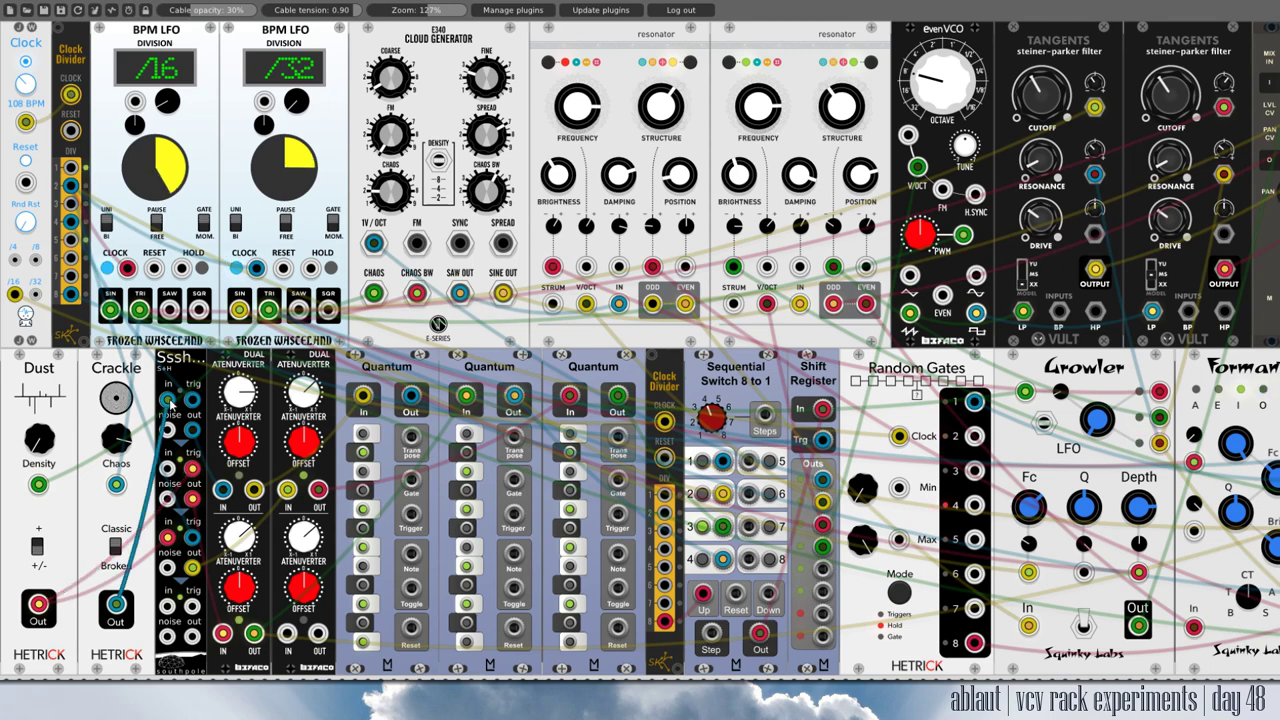
drag(70, 187, 170, 400)
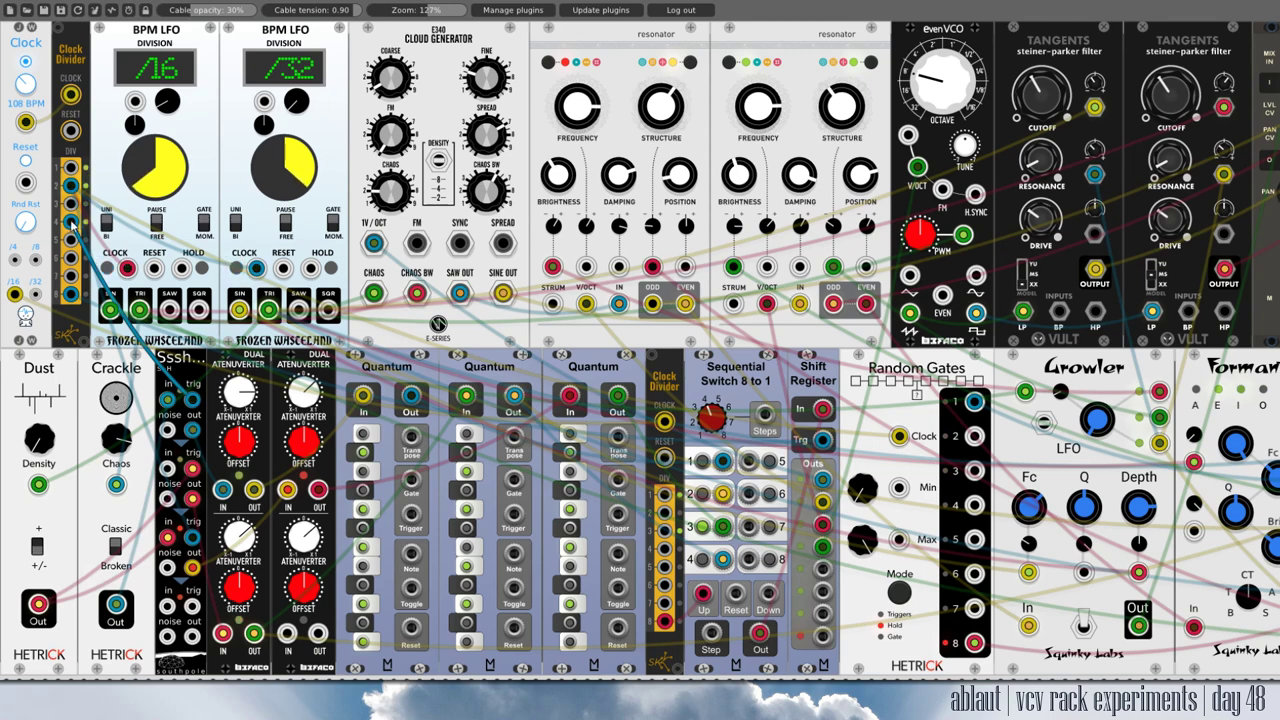
drag(72, 224, 38, 606)
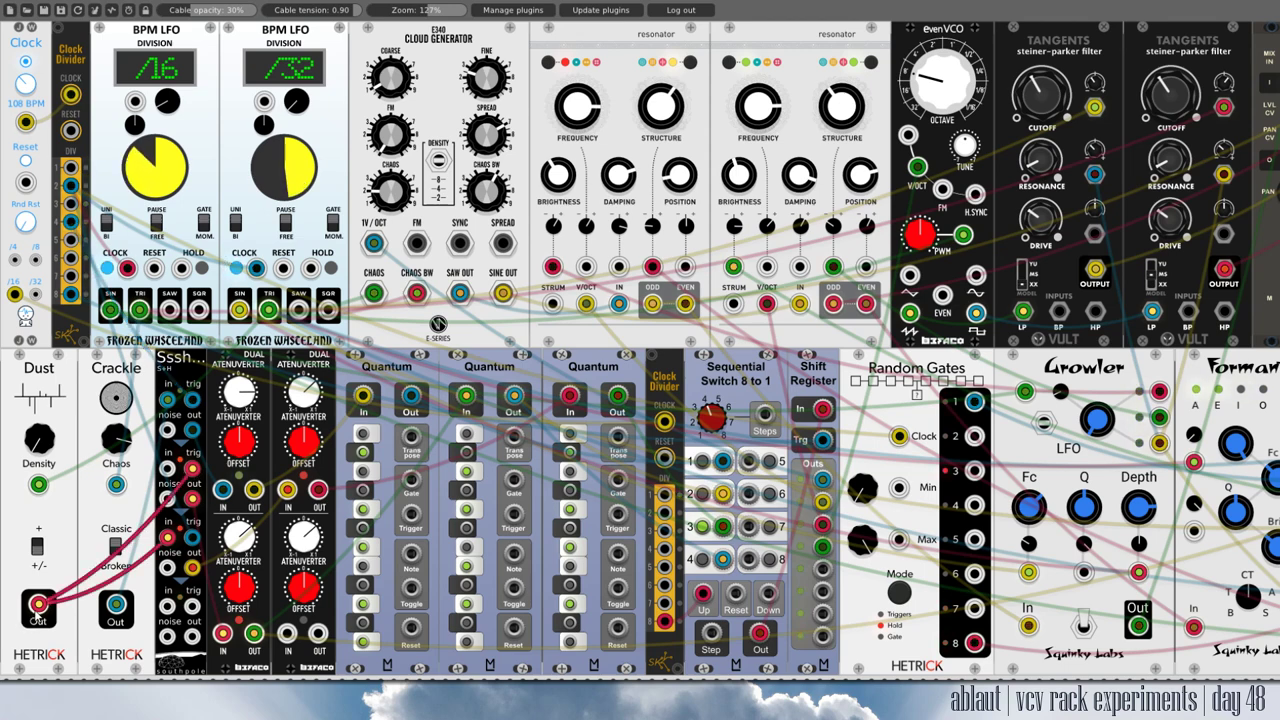
key(ctrl+z)
key(ctrl+z)
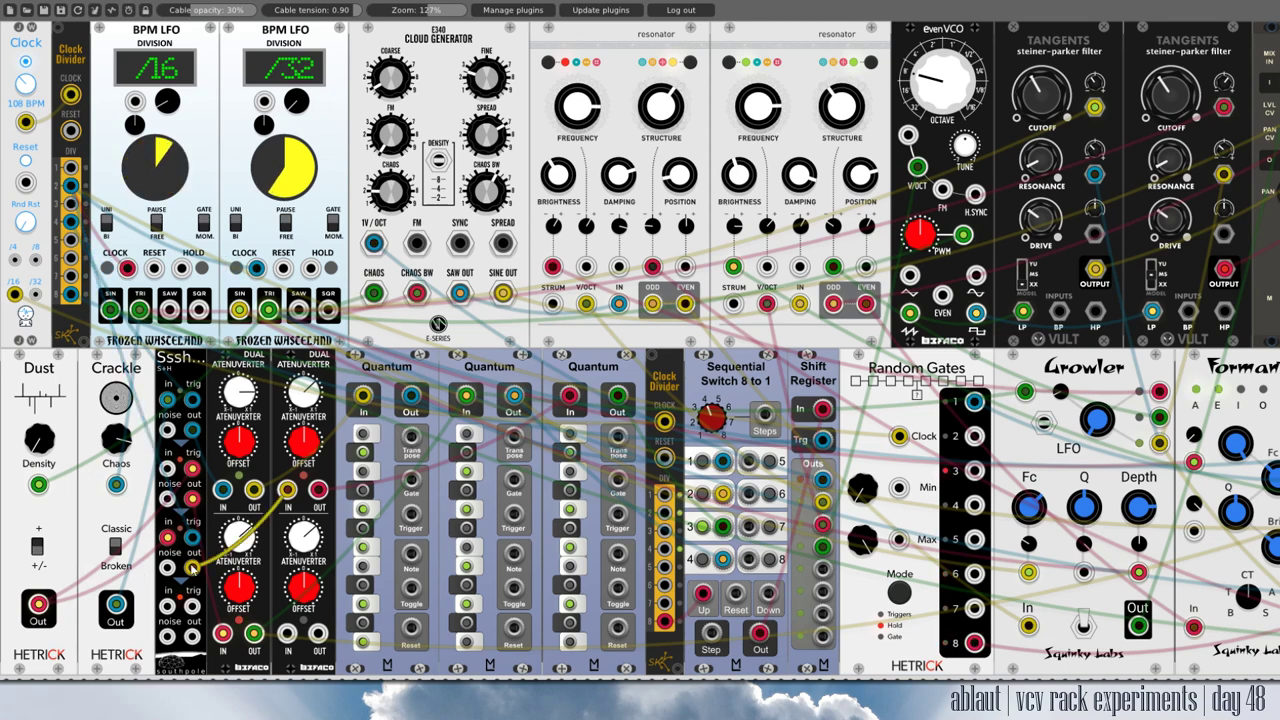
drag(116, 604, 113, 393)
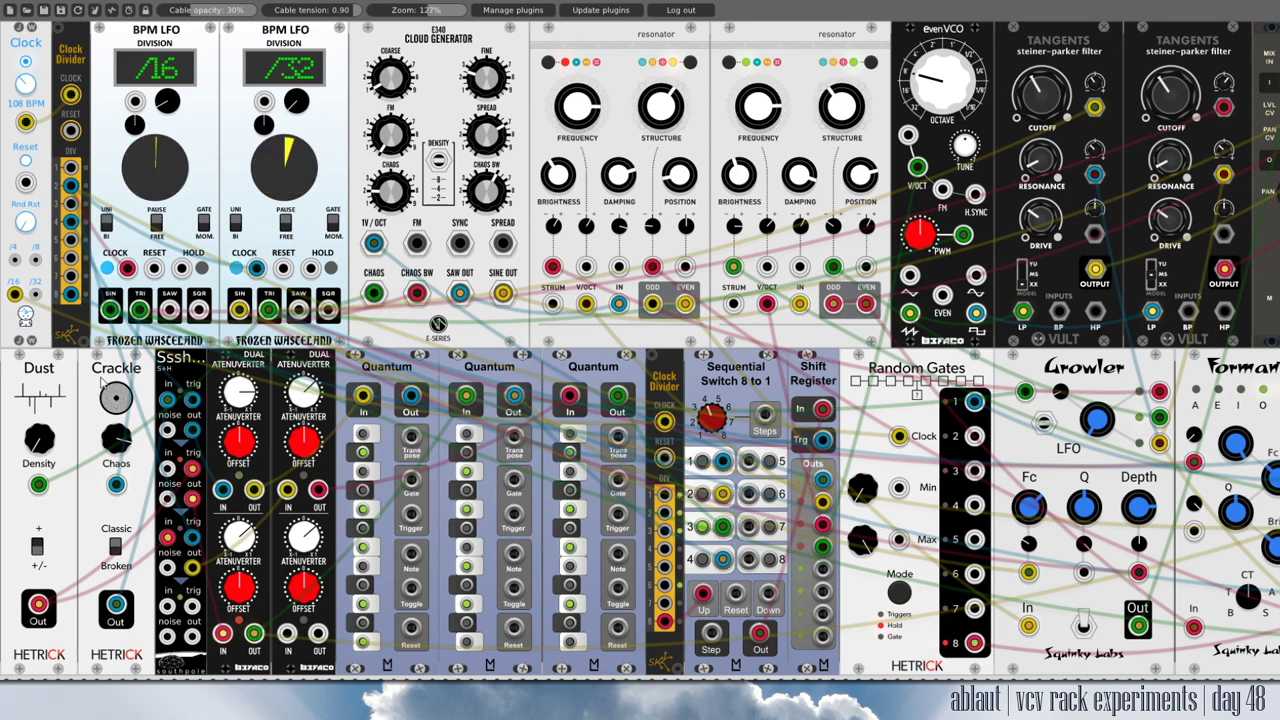
drag(116, 604, 166, 398)
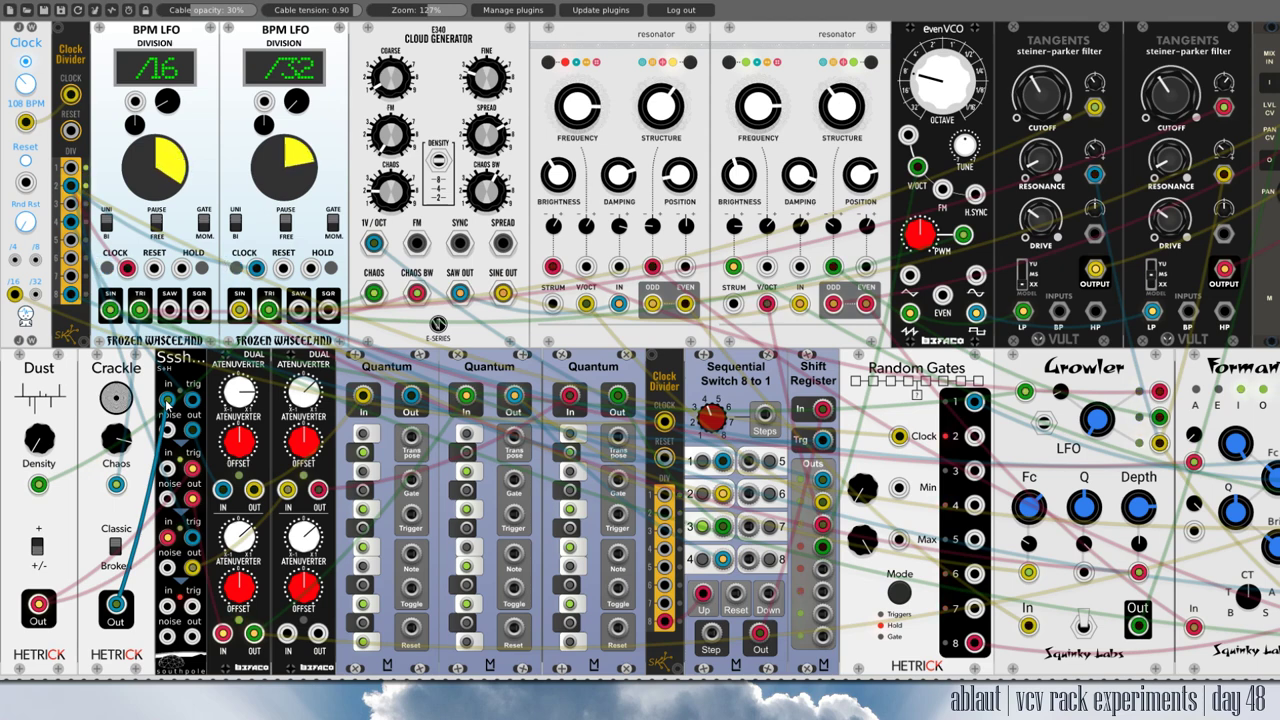
drag(168, 400, 170, 405)
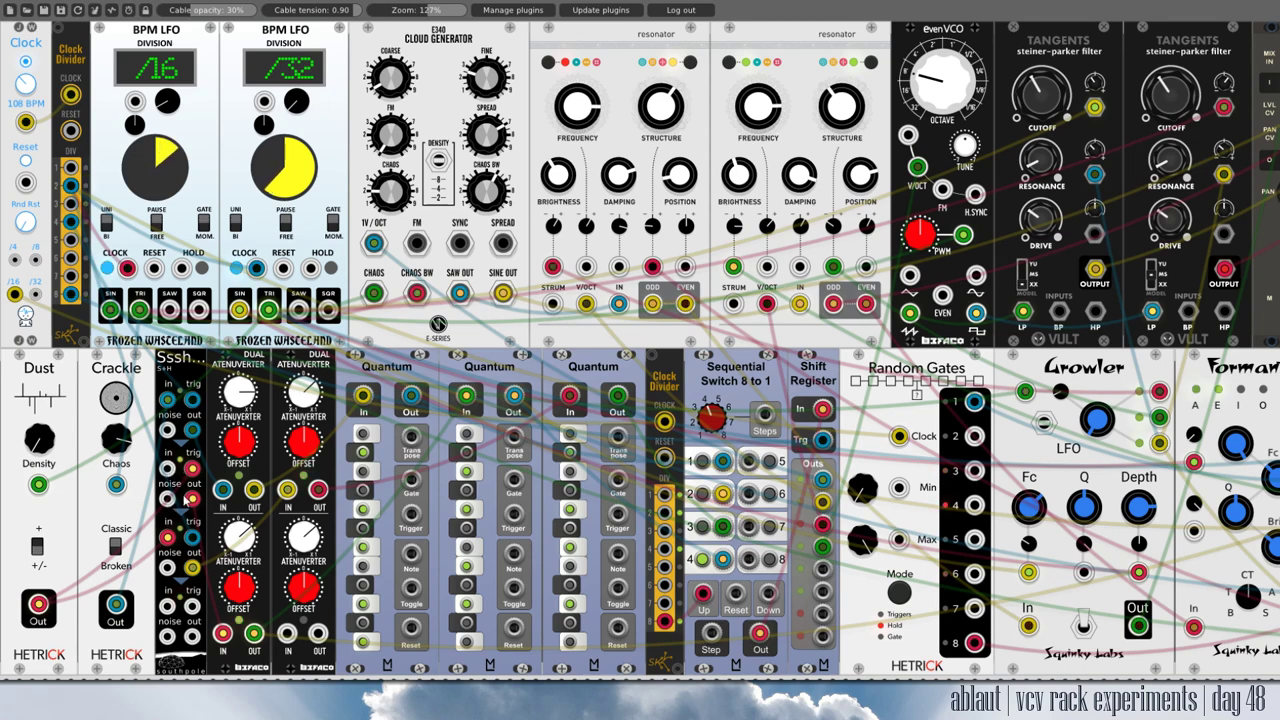
Reconnect Dust to the second Sssh trigger and trace Sssh through the atenuverter to Quantum and evenVCO.
drag(192, 468, 167, 537)
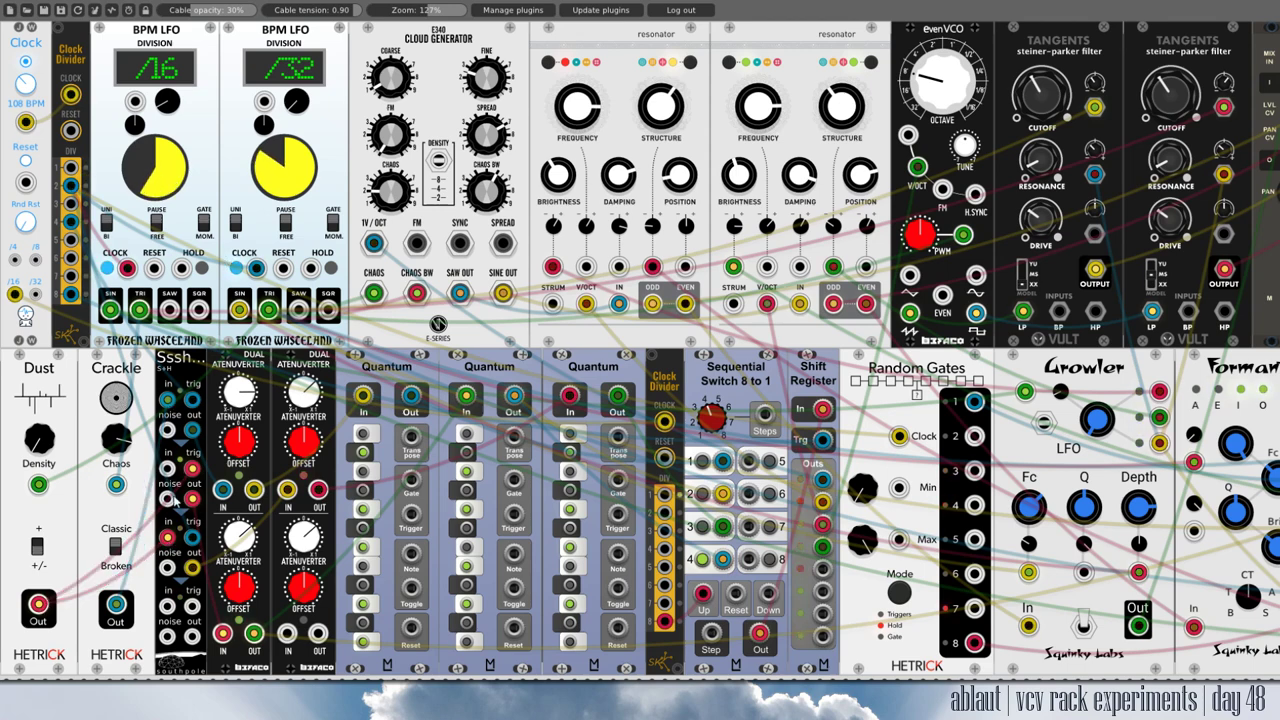
drag(167, 538, 205, 460)
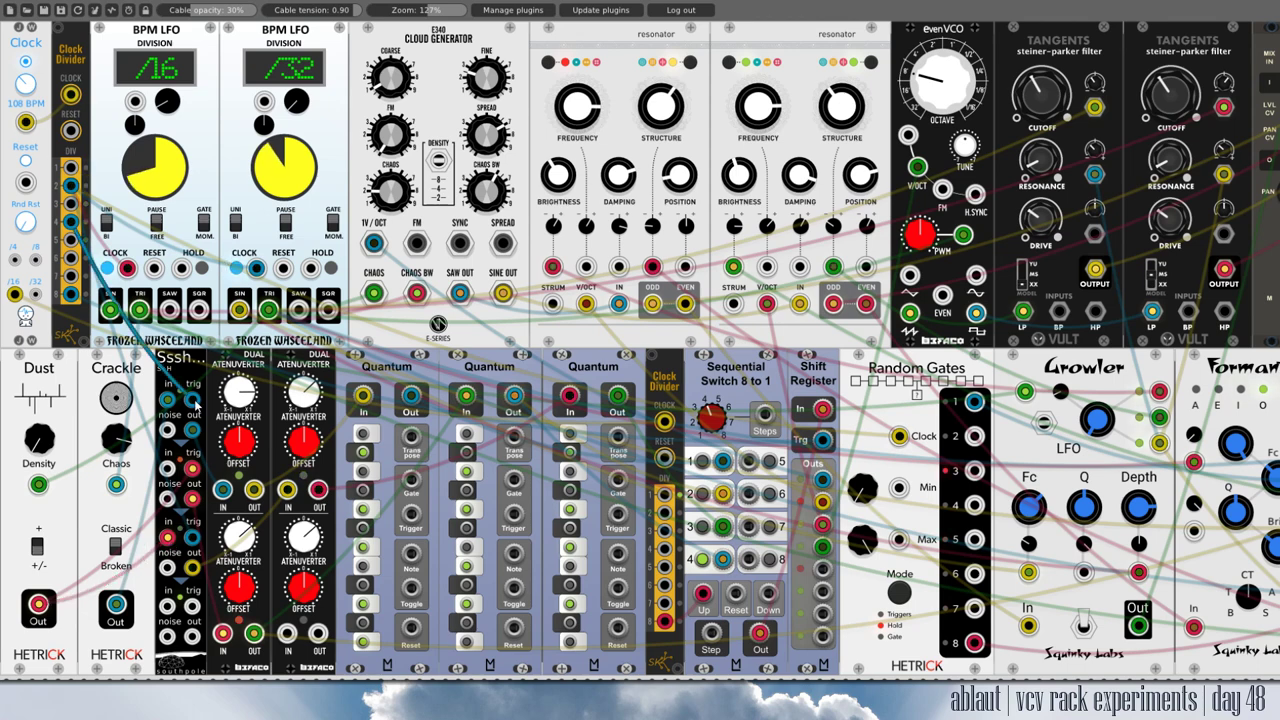
drag(38, 604, 191, 468)
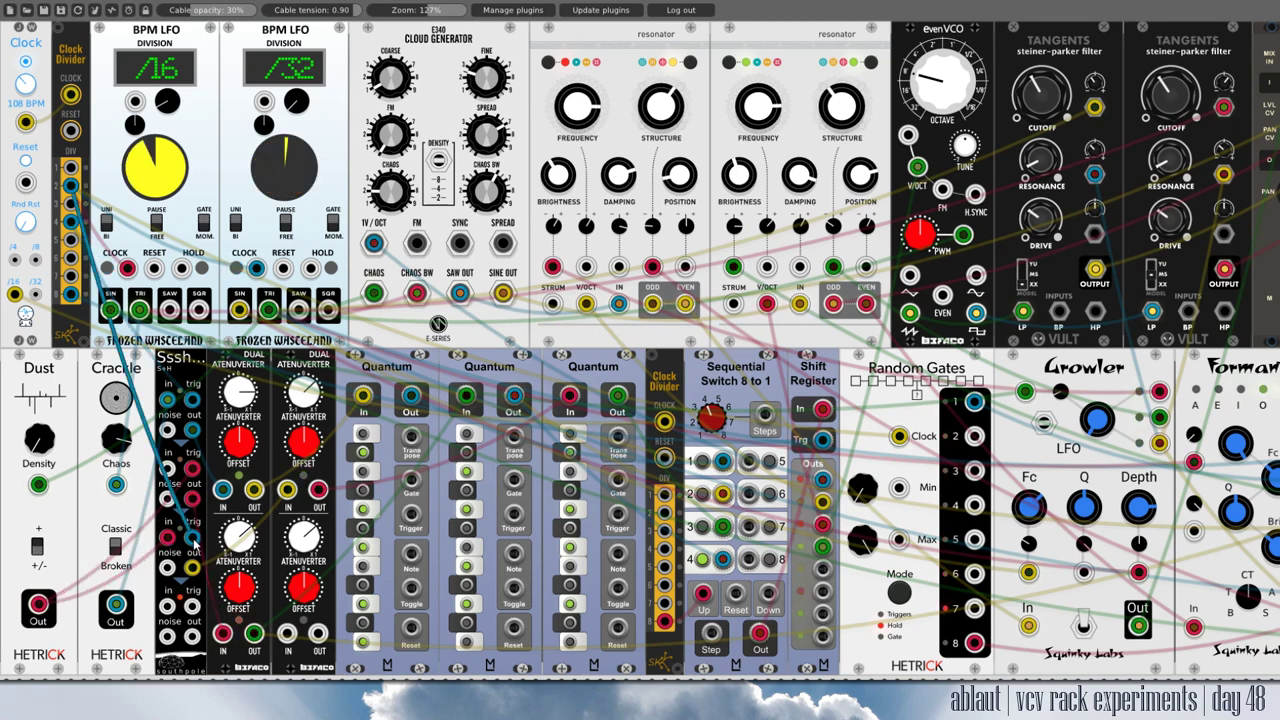
drag(192, 538, 200, 550)
drag(222, 632, 192, 498)
drag(363, 397, 256, 488)
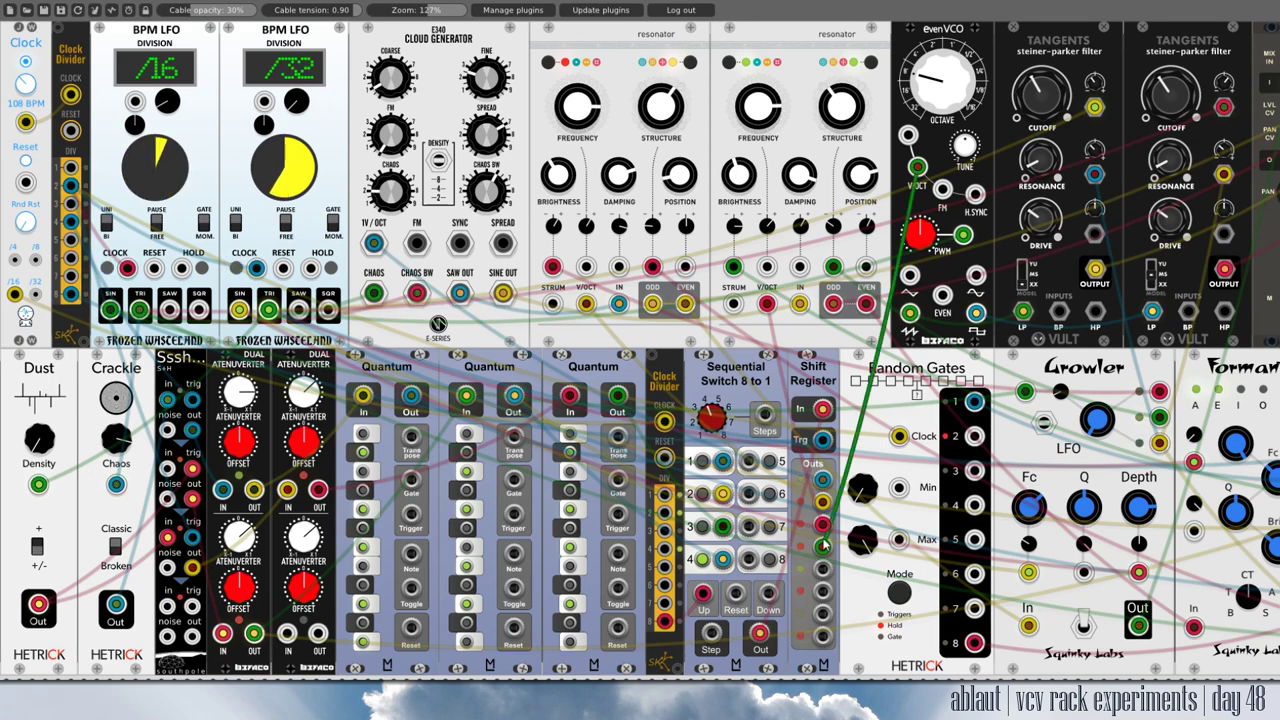
drag(822, 478, 373, 244)
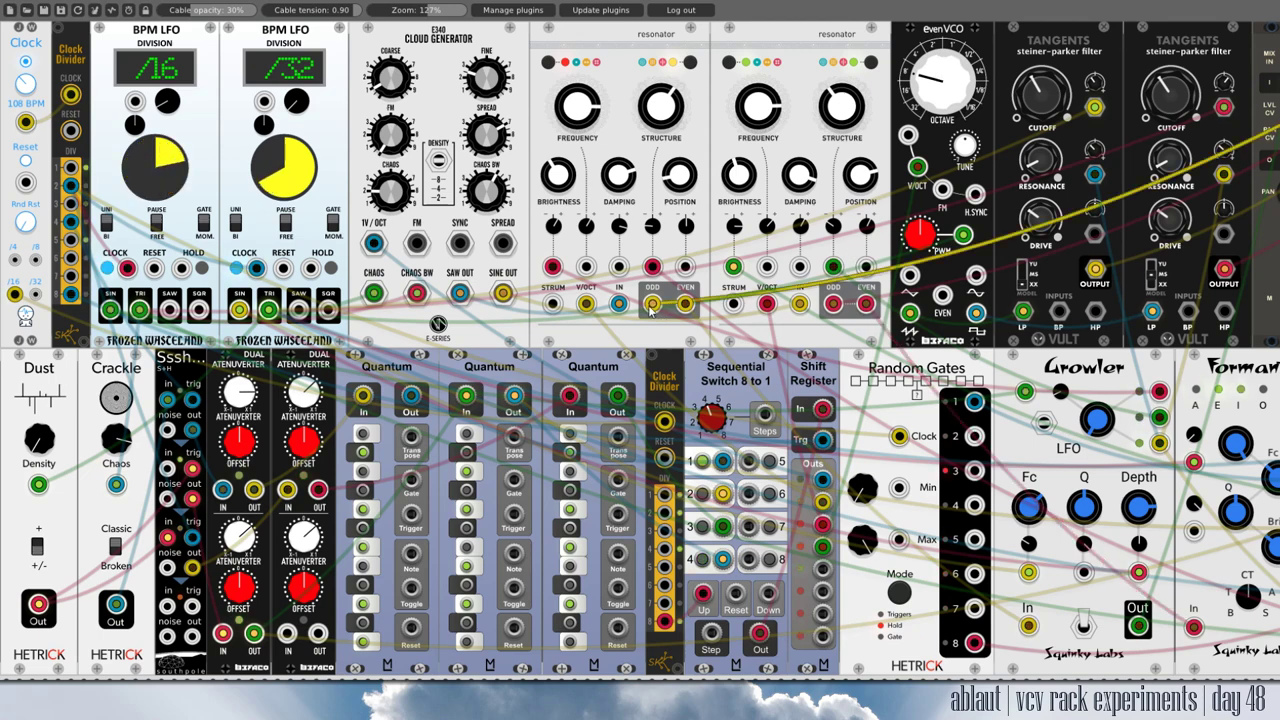
Scroll to the Mixer and mute CH1, CH2, CH5 and CH6.
scroll(652, 303, right, 10)
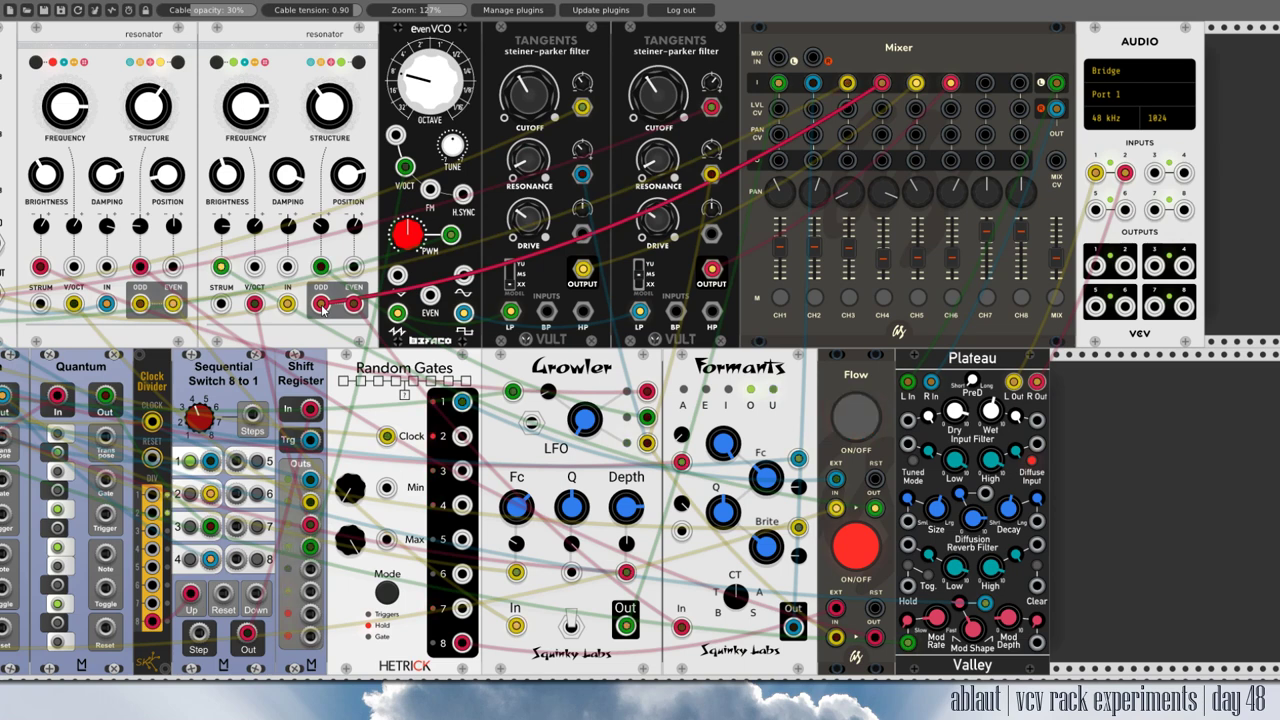
click(781, 298)
click(814, 298)
click(915, 298)
click(952, 299)
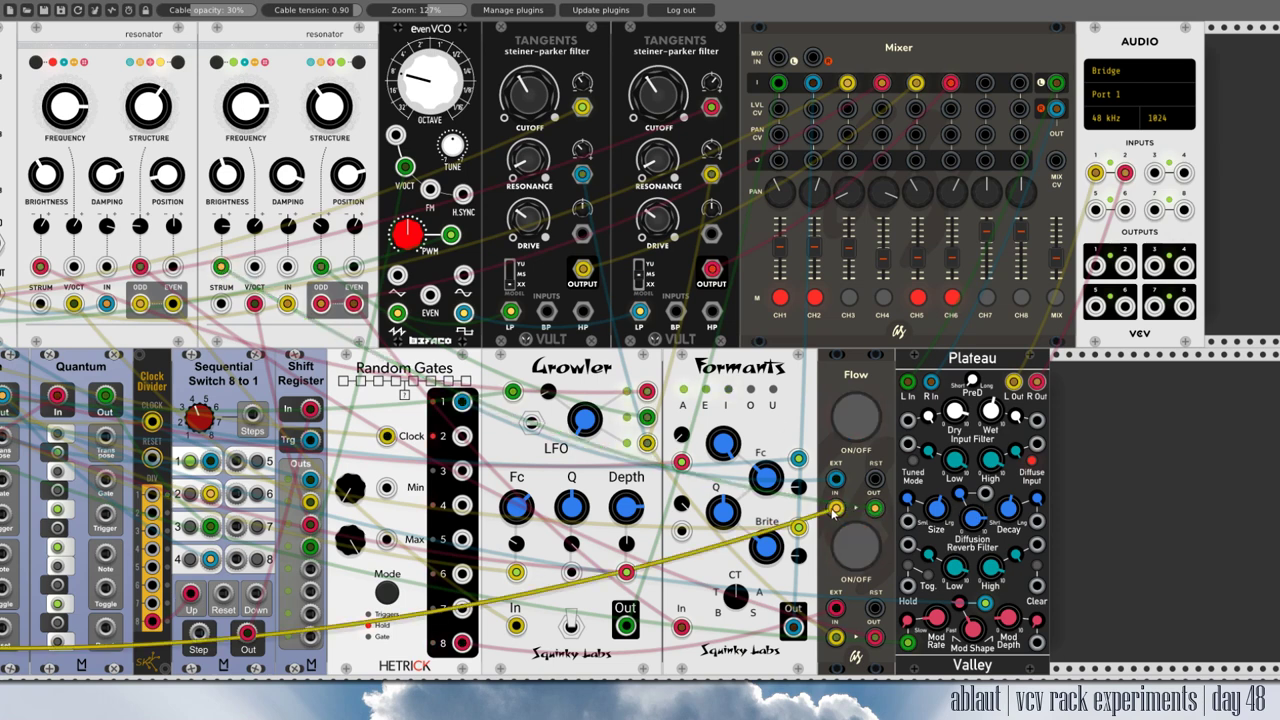
Scroll the rack left back to the BPM LFOs, Cloud Generator and Crackle modules.
scroll(640, 350, left, 10)
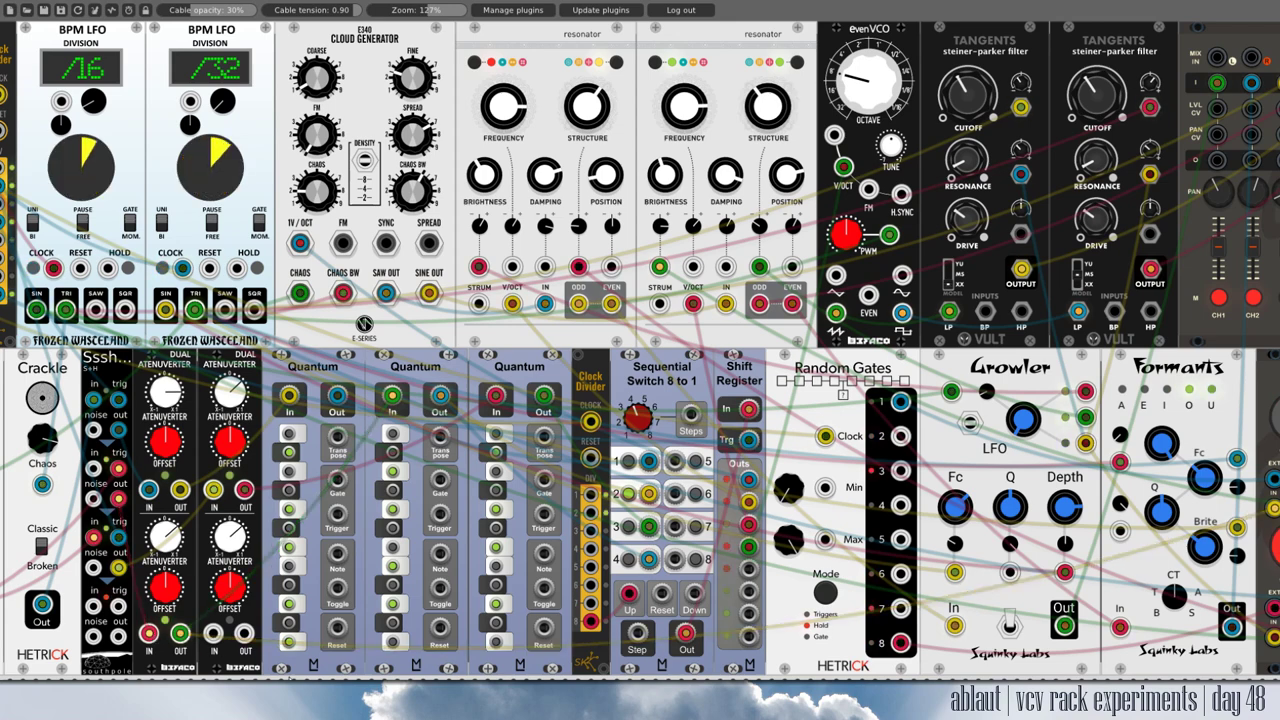
scroll(148, 632, right, 6)
scroll(640, 348, right, 2)
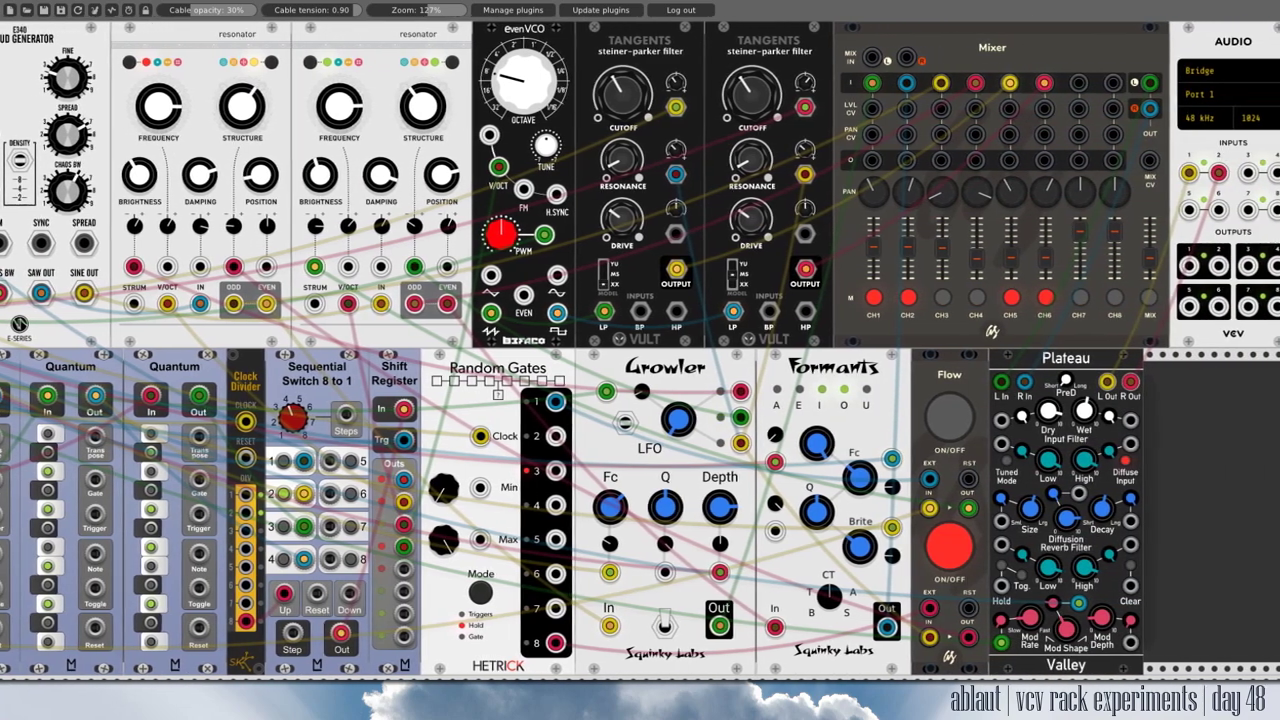
scroll(640, 348, left, 4)
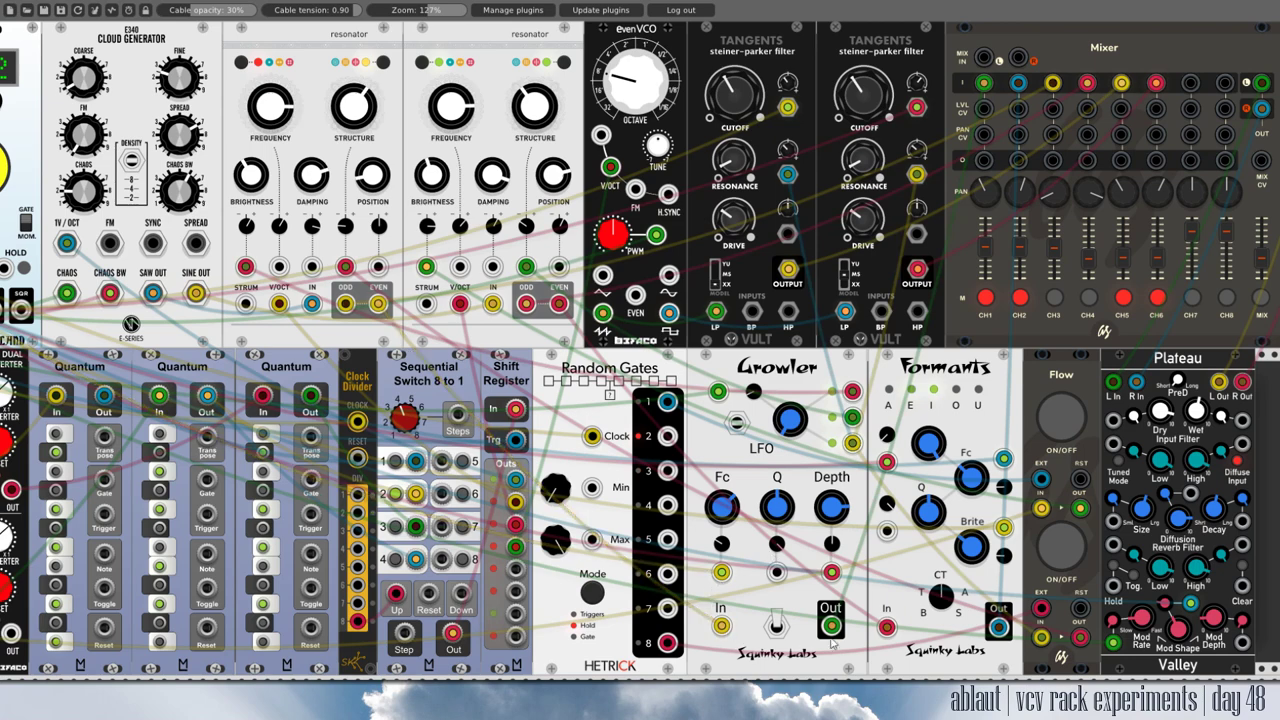
Mute CH3 and CH4 and unmute CH1 and CH2 to audition channels 1 and 2.
click(1055, 298)
click(1087, 299)
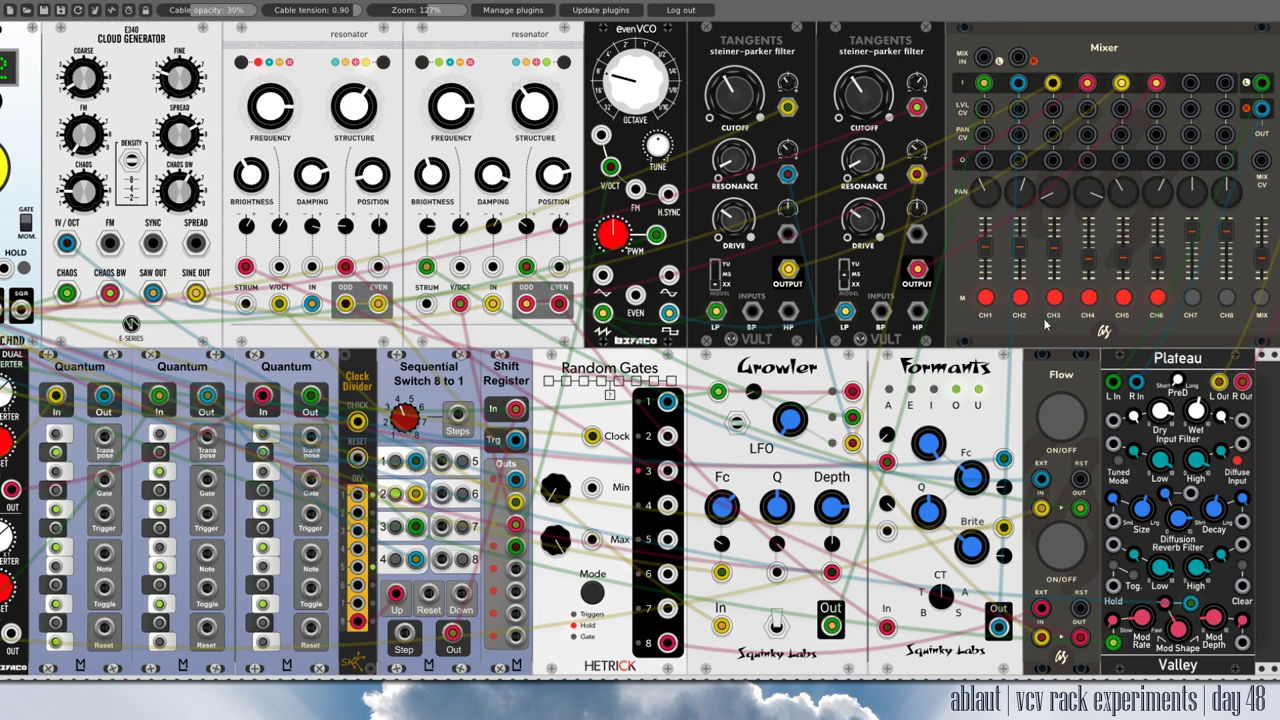
click(1020, 298)
click(986, 300)
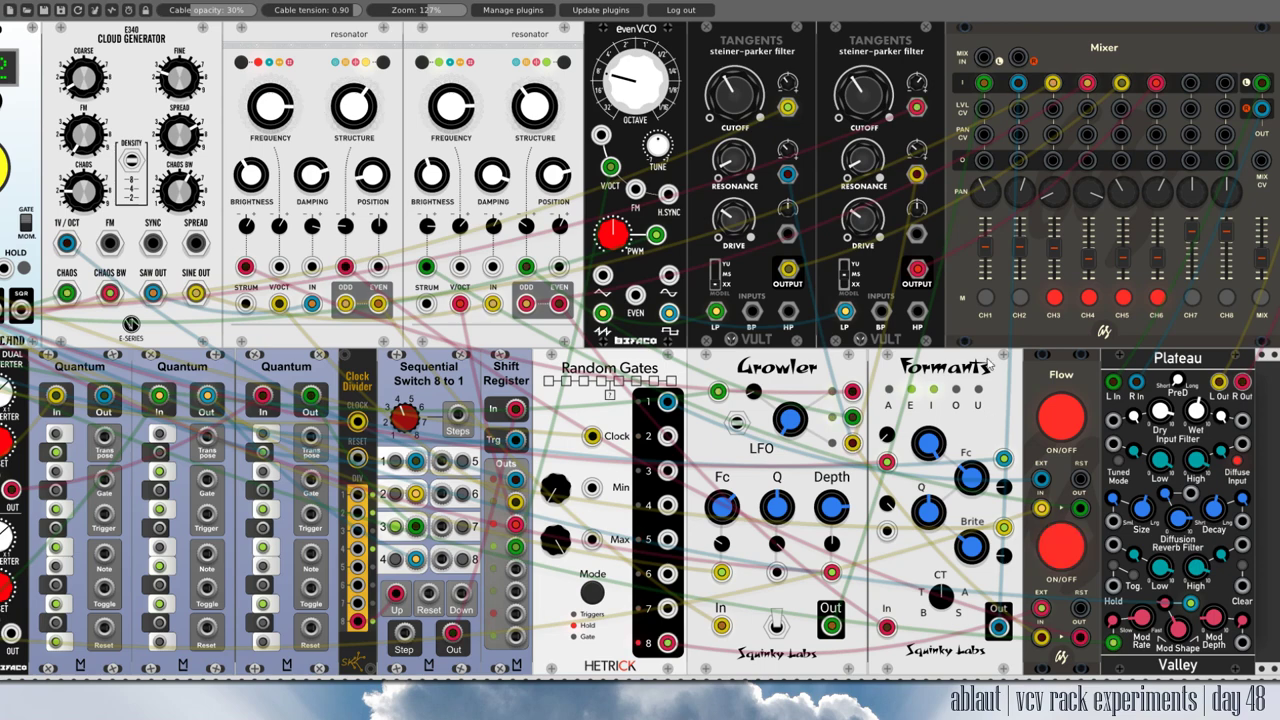
Solo channel 2 briefly by toggling CH1, then mute both CH1 and CH2.
click(986, 295)
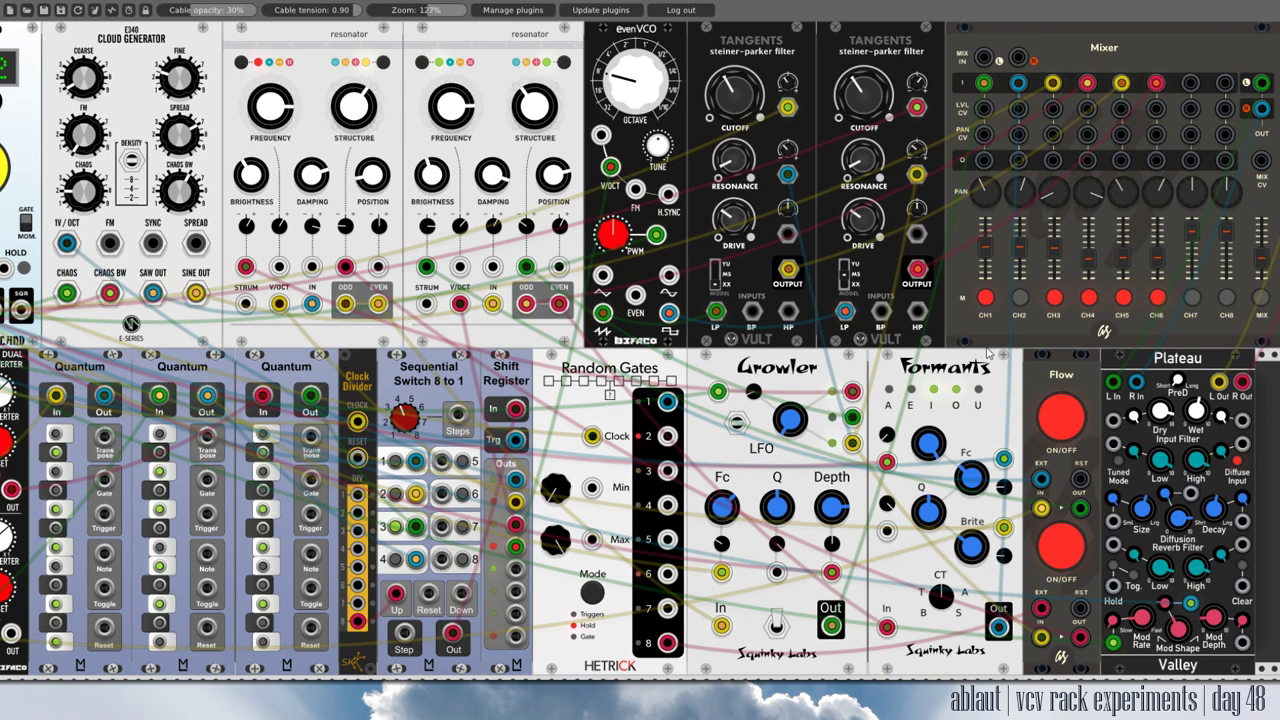
click(985, 298)
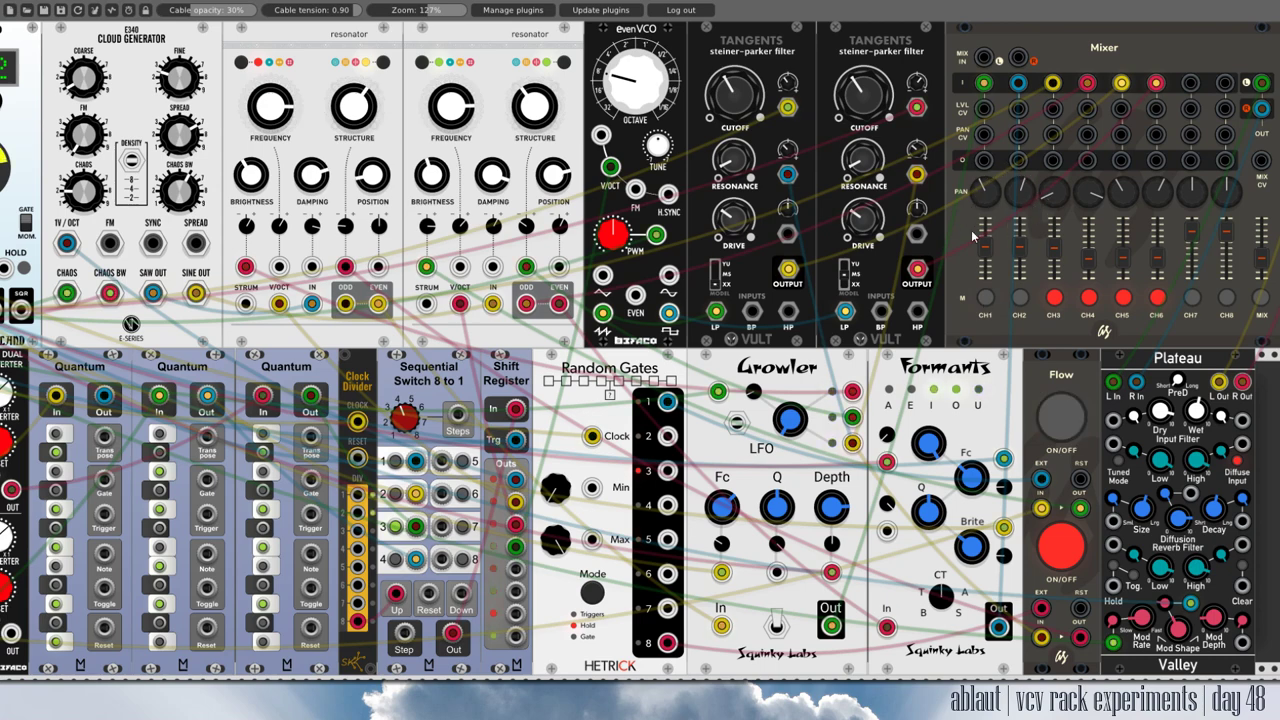
click(986, 300)
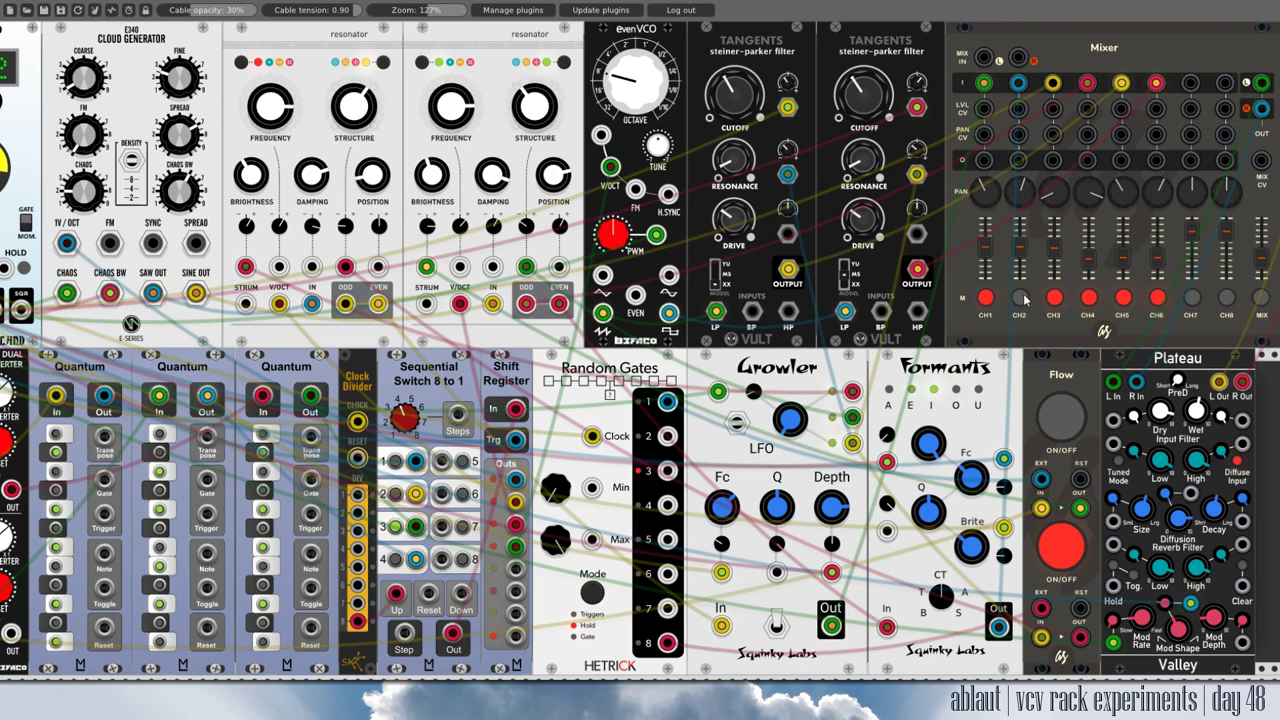
click(1021, 297)
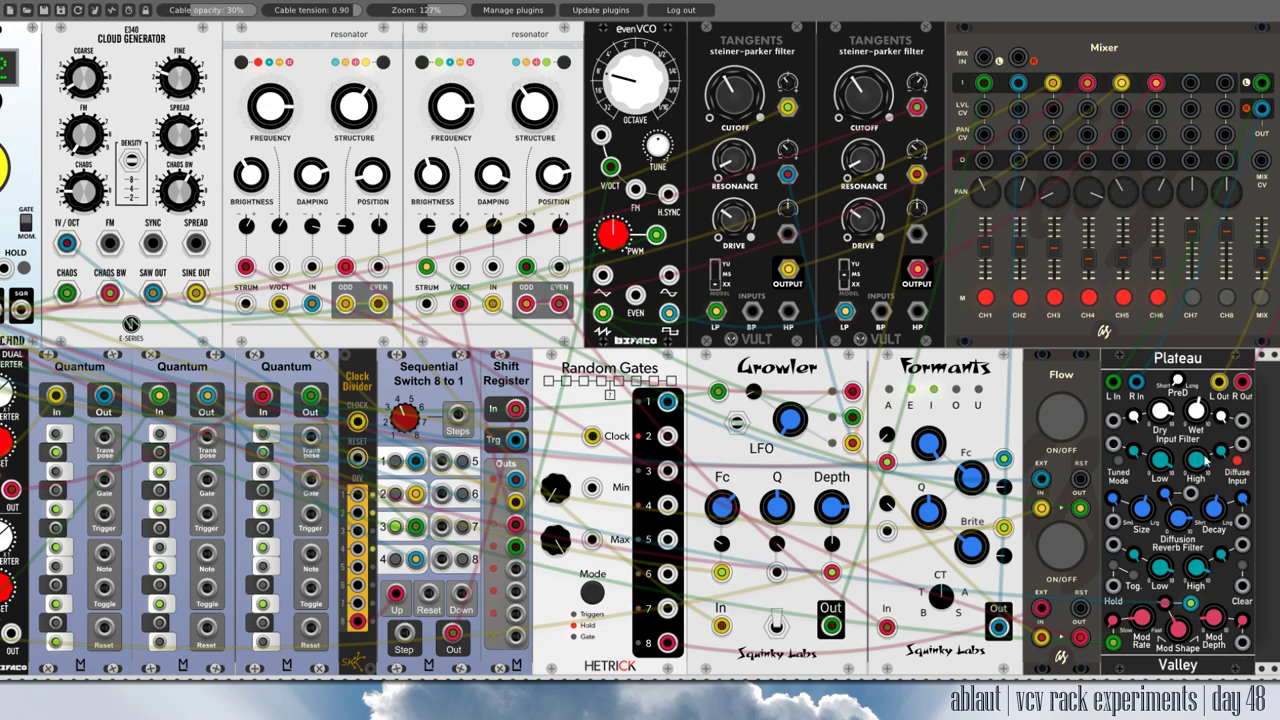
Unmute Mixer CH5 and CH6, leaving only those two channels audible.
click(1123, 298)
click(1157, 298)
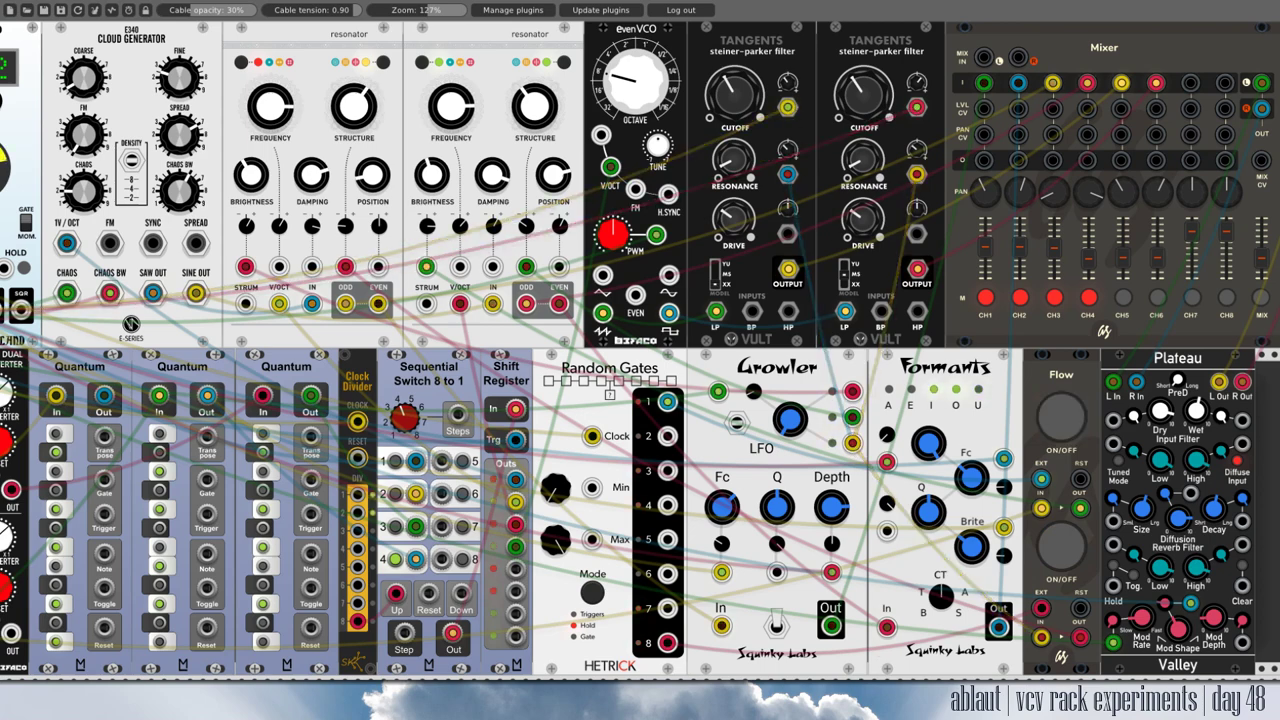
scroll(916, 107, left, 5)
scroll(640, 348, left, 1)
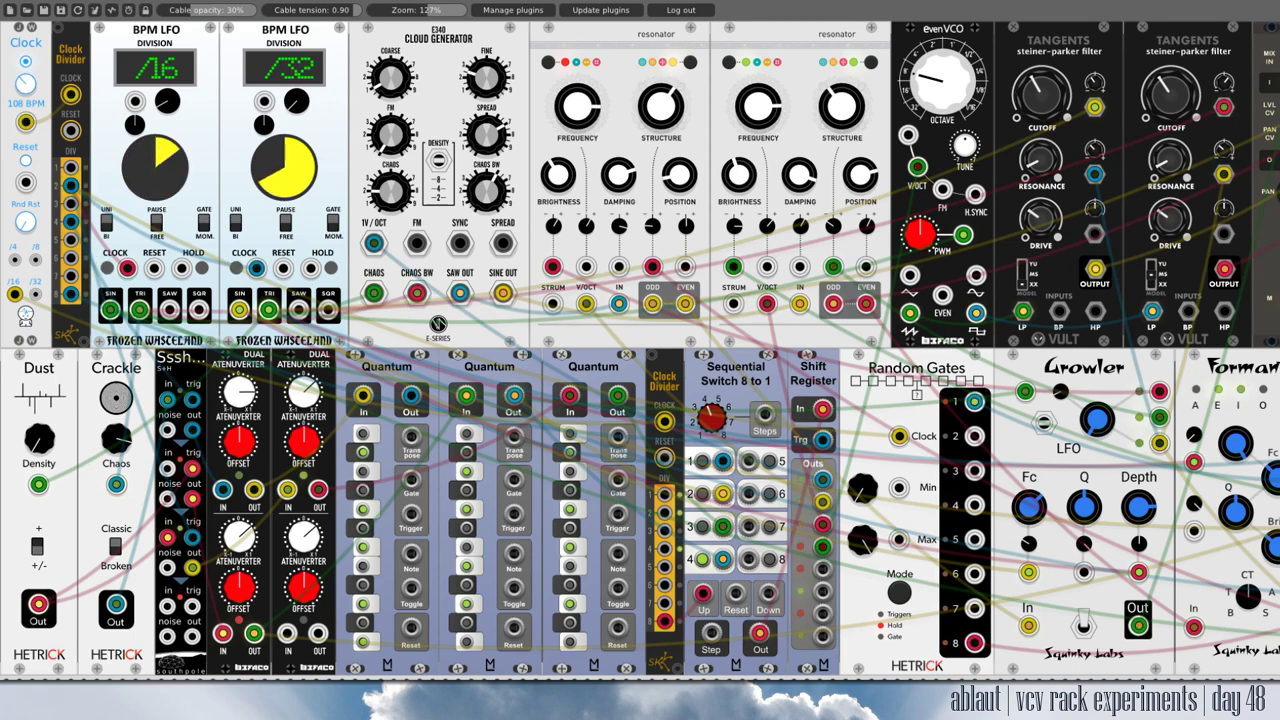
scroll(640, 348, right, 7)
scroll(640, 348, right, 1)
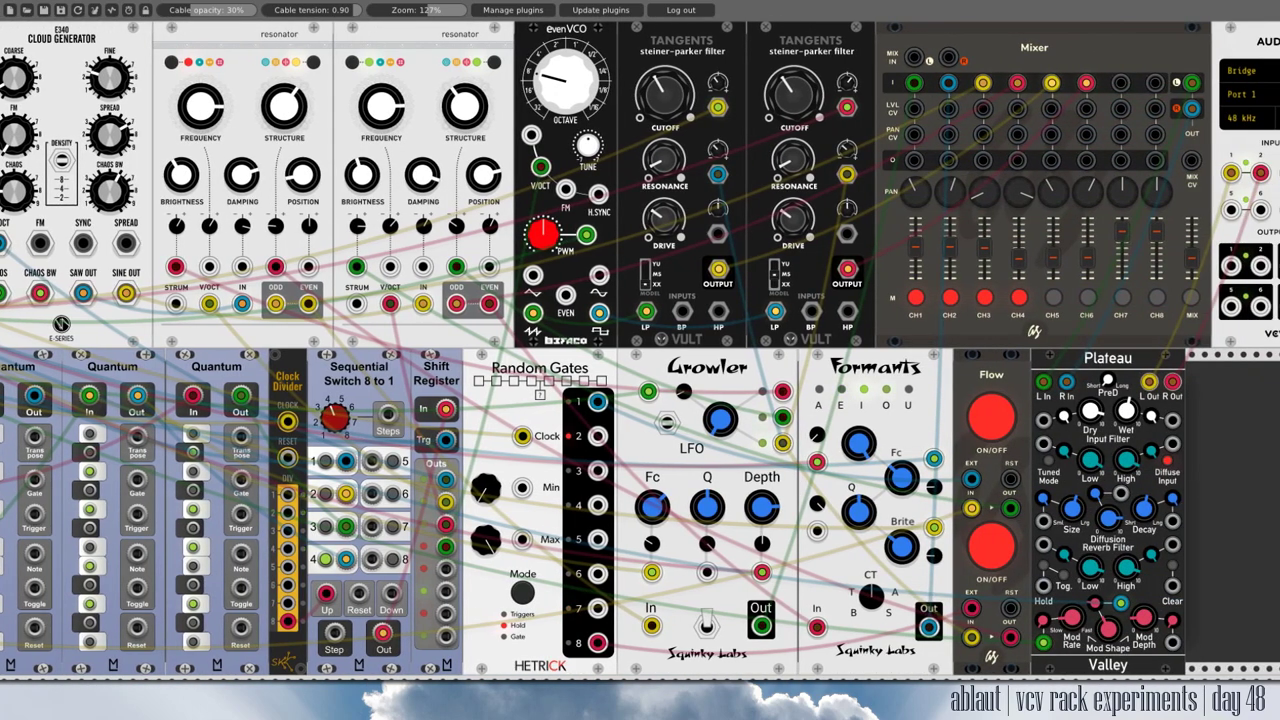
scroll(640, 348, right, 2)
scroll(640, 348, left, 4)
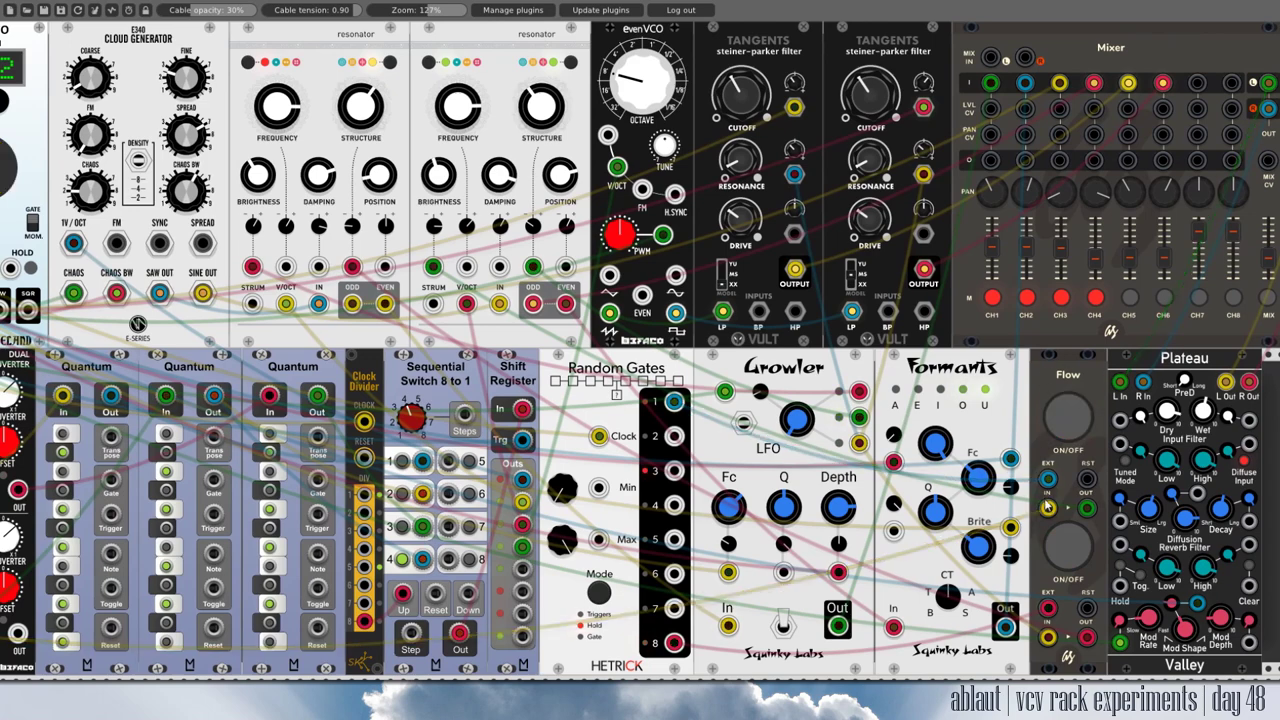
drag(1047, 510, 1043, 463)
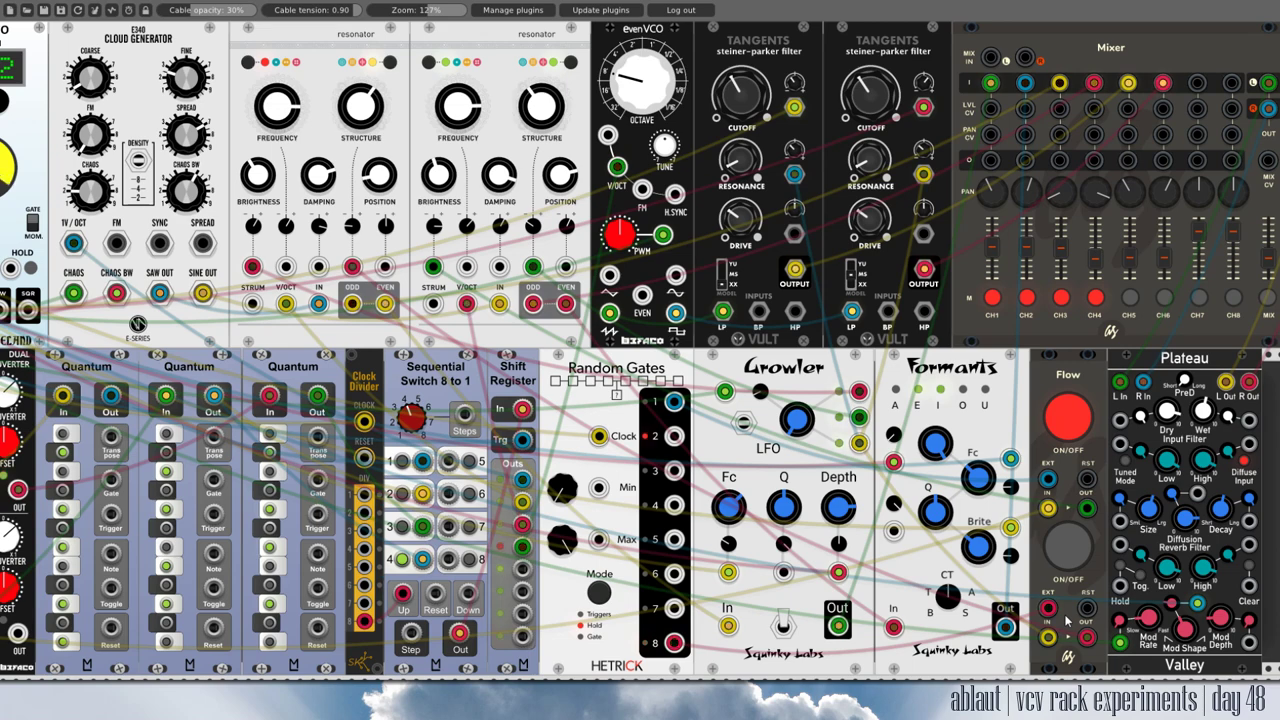
scroll(1066, 620, left, 3)
scroll(1250, 505, left, 3)
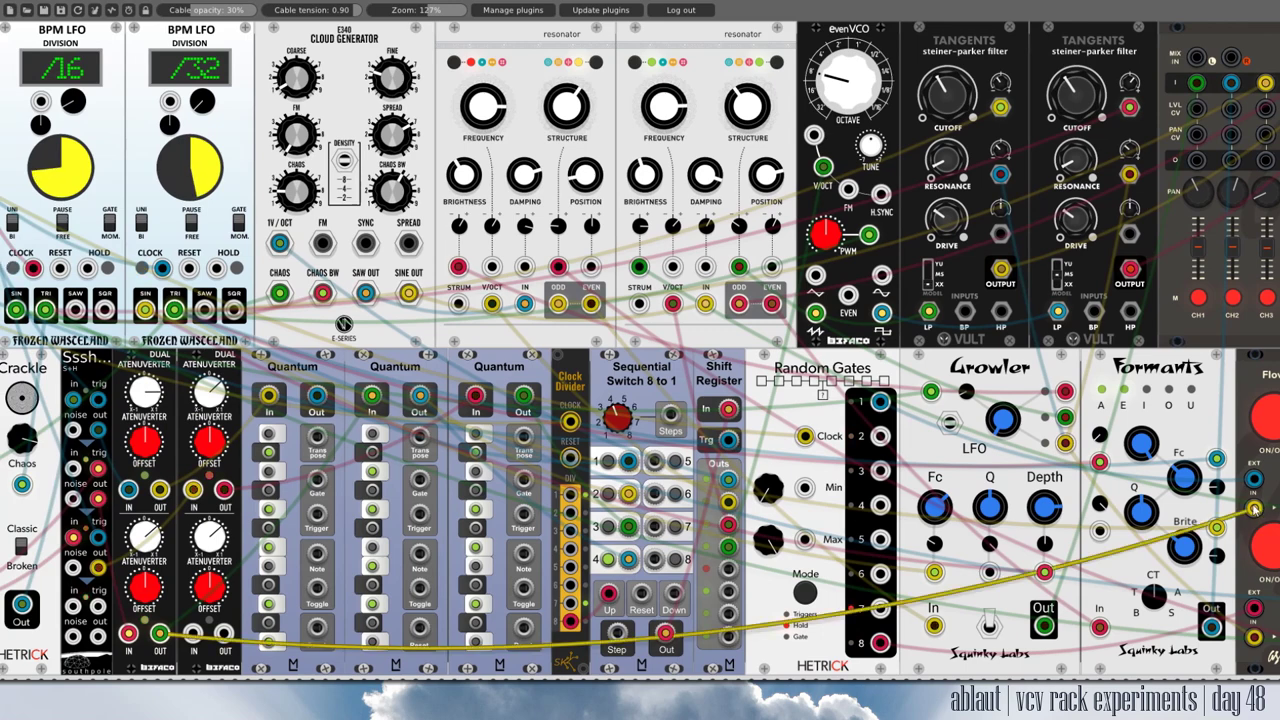
drag(371, 396, 161, 634)
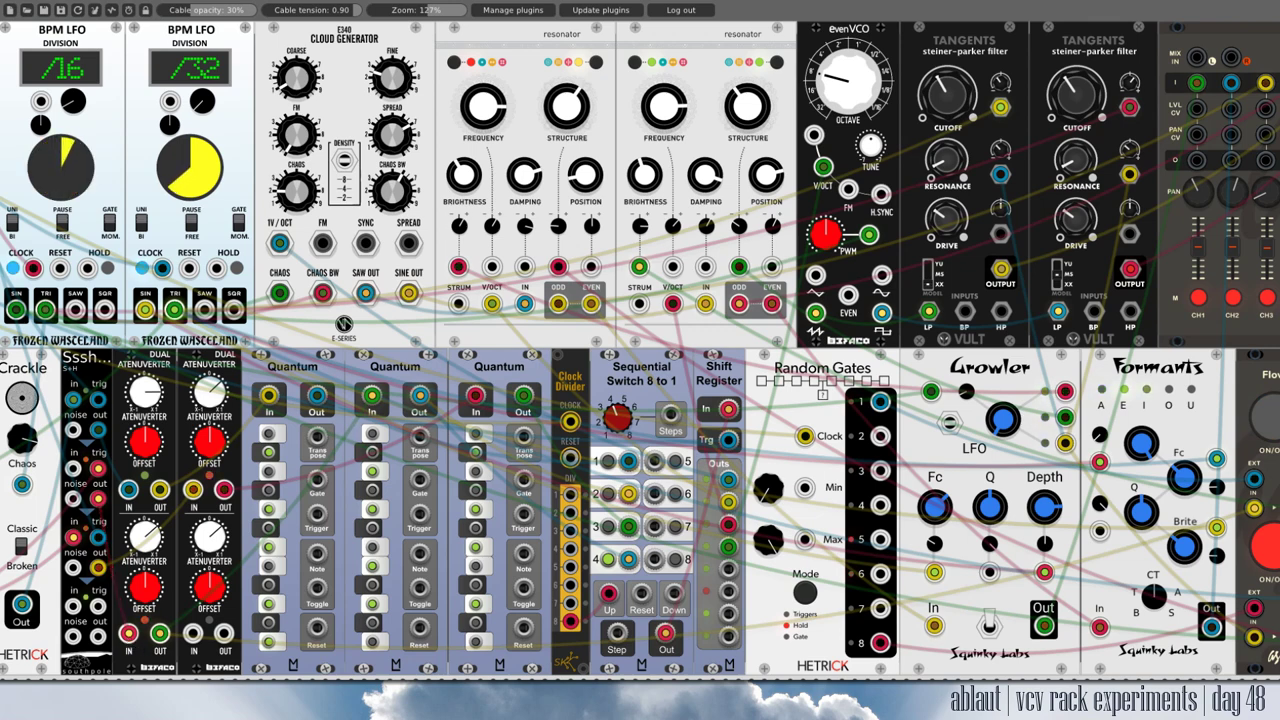
scroll(640, 348, right, 5)
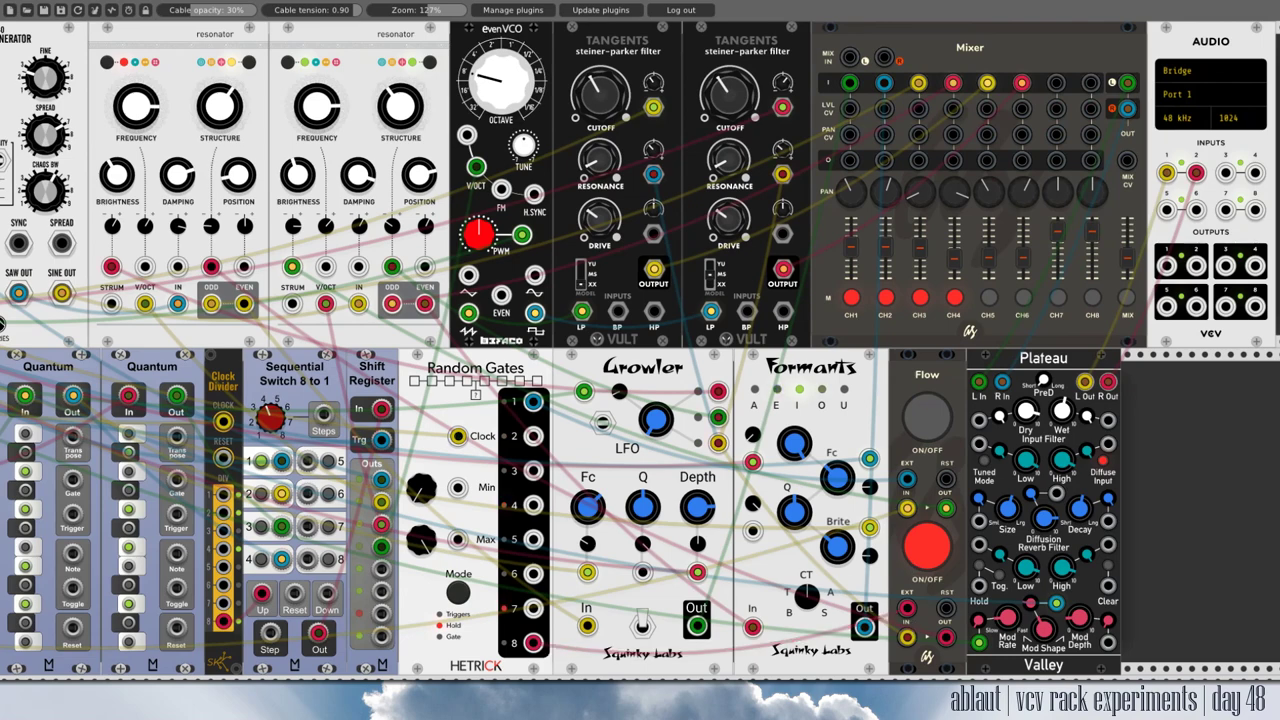
scroll(640, 348, left, 3)
drag(747, 643, 1119, 612)
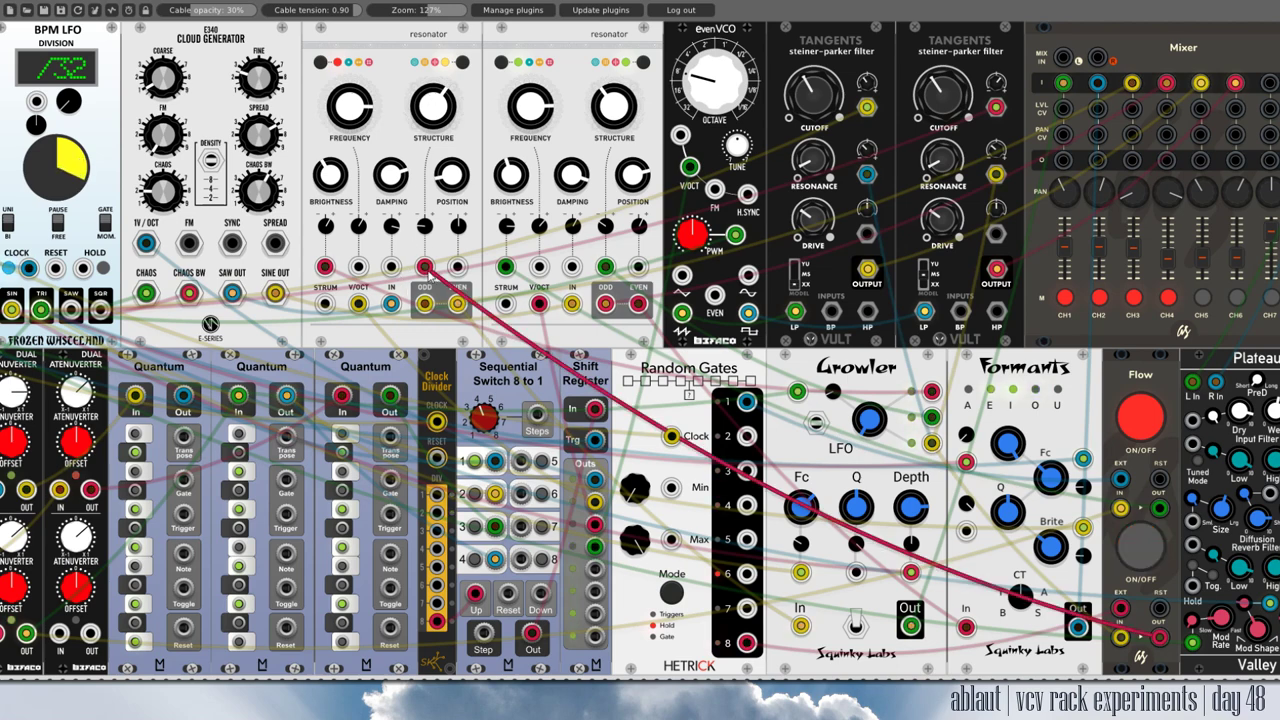
drag(506, 266, 1160, 509)
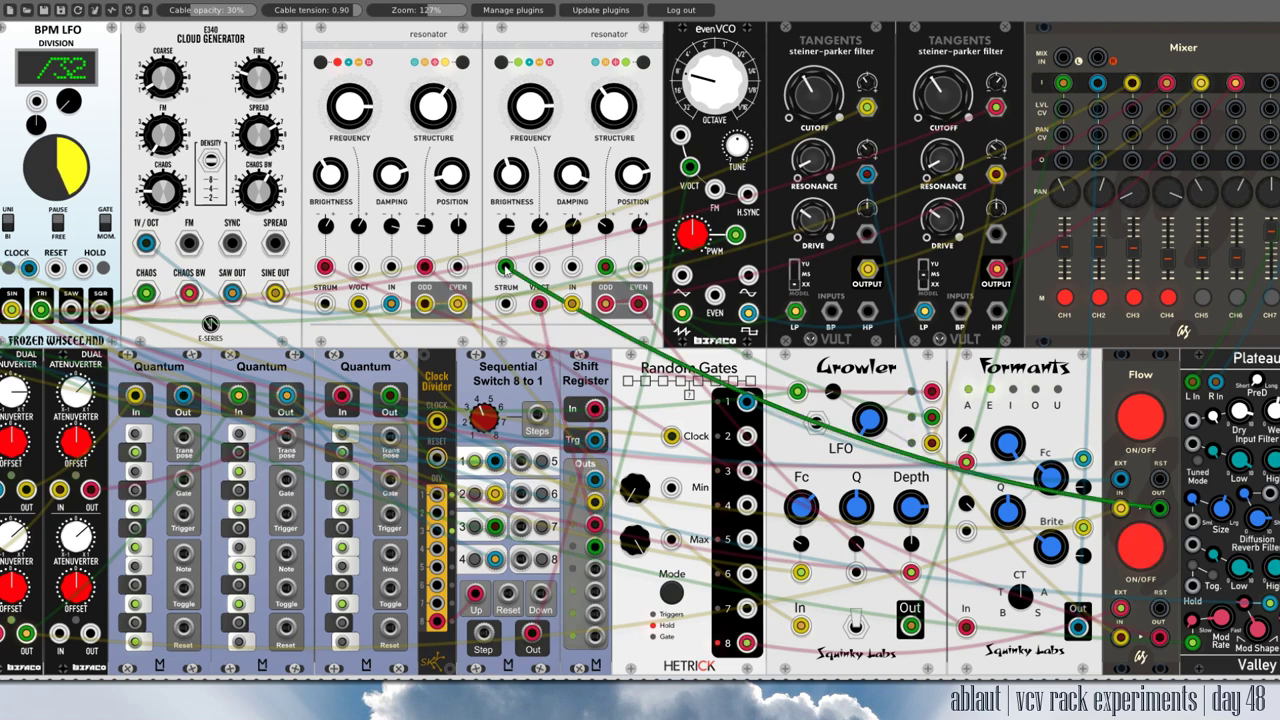
right_click(506, 268)
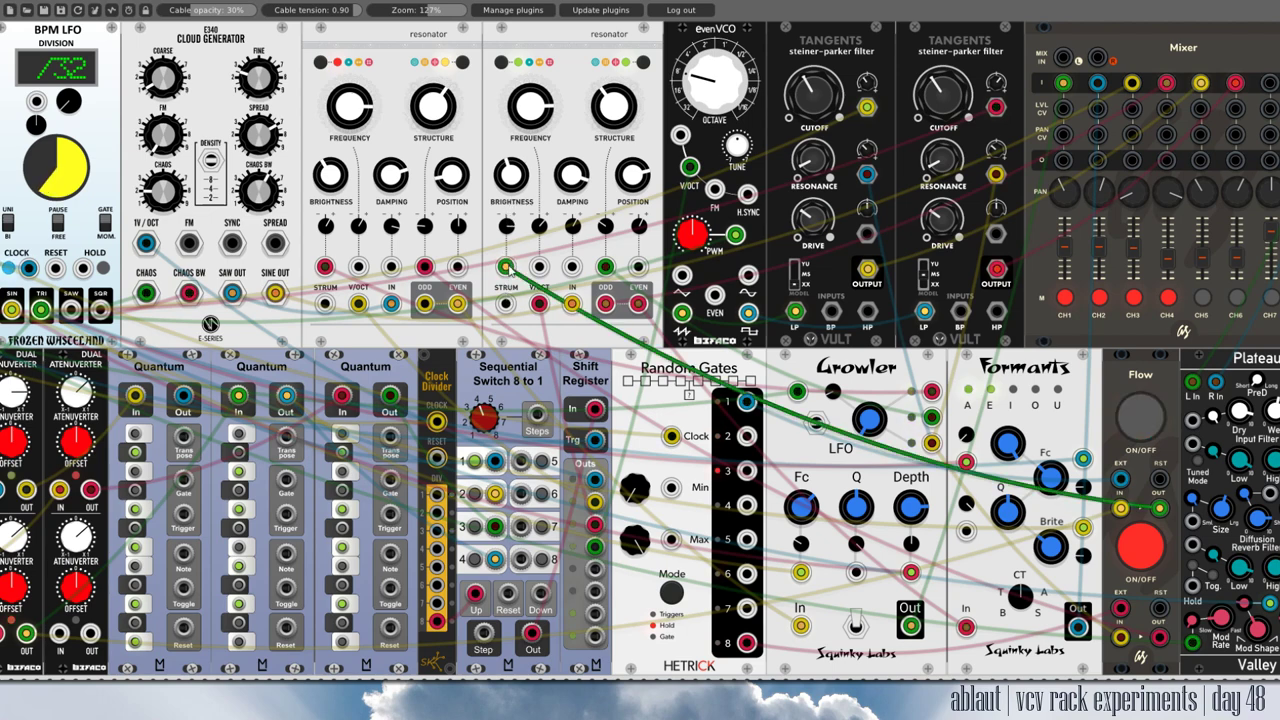
right_click(326, 268)
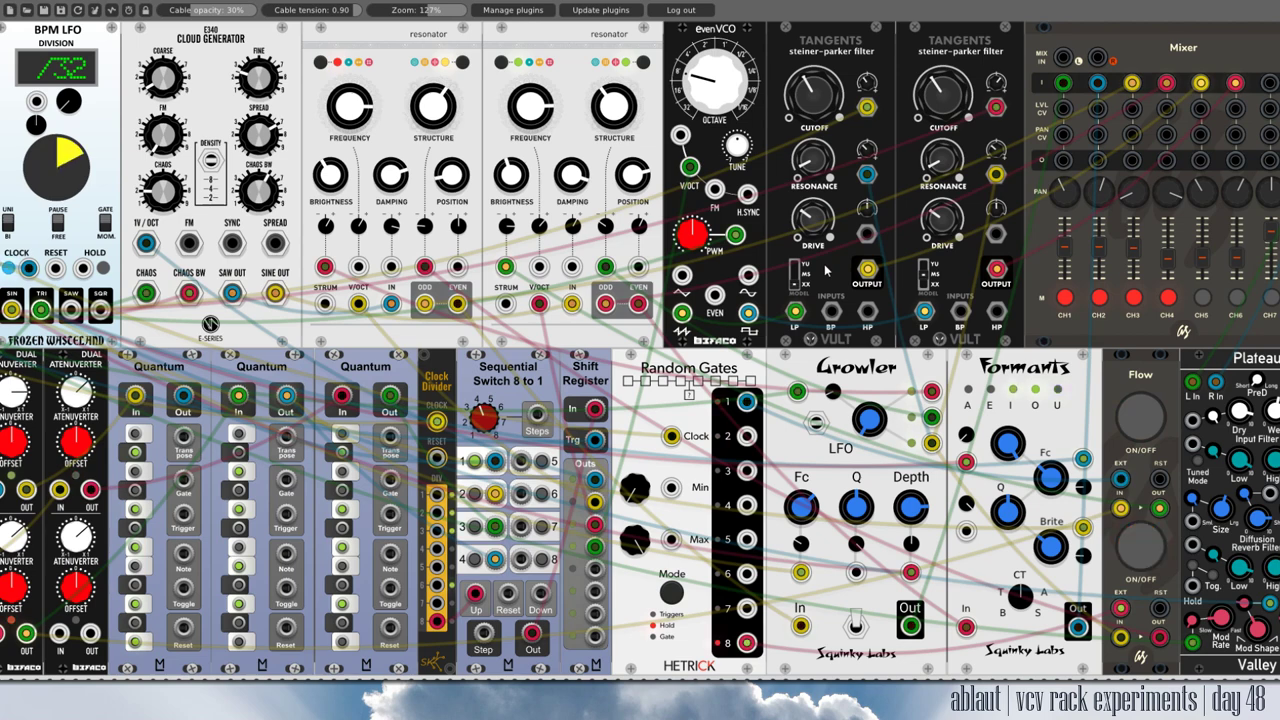
Unmute Mixer CH4, CH3, CH2 and CH1, then scroll around the rack.
click(1167, 298)
click(1134, 298)
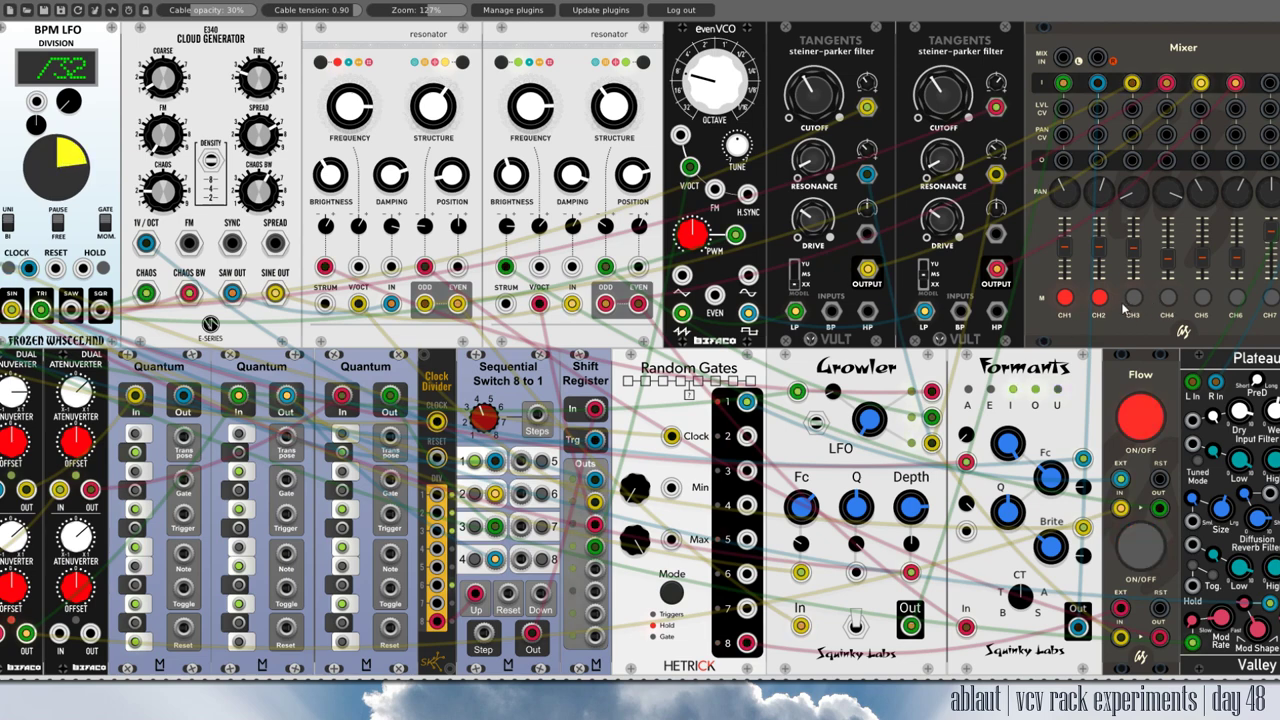
click(1099, 298)
click(1065, 298)
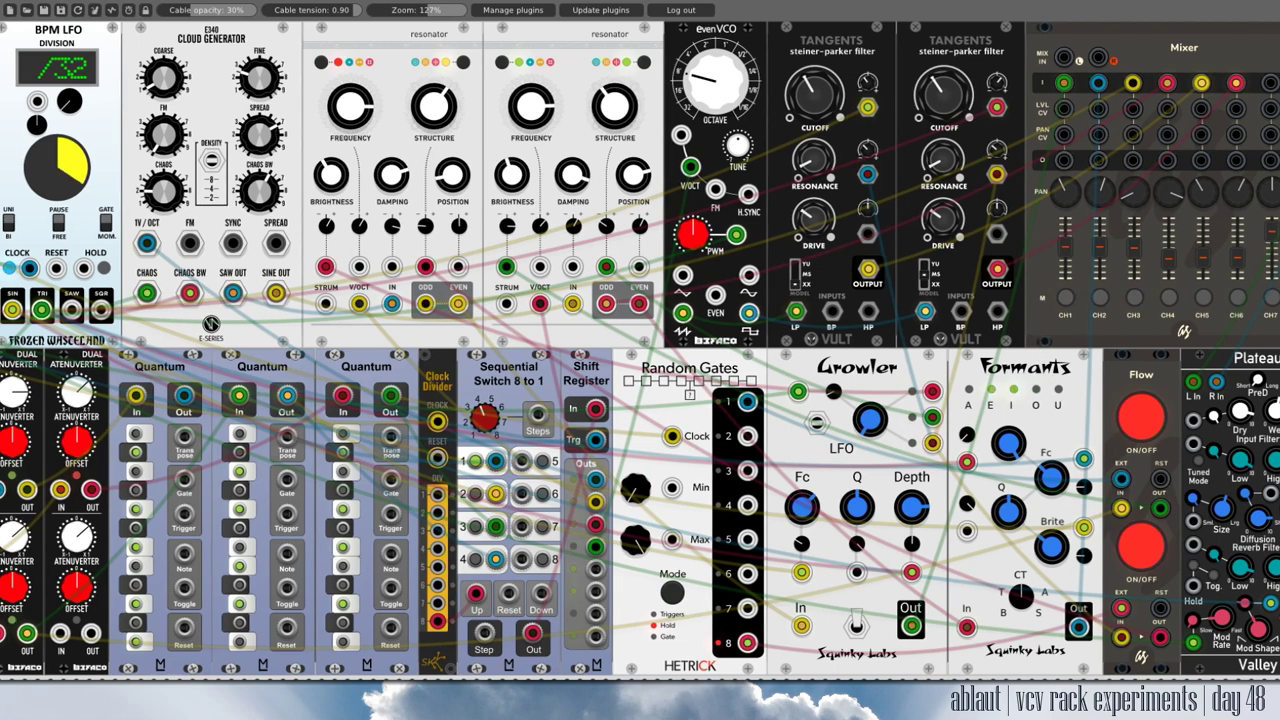
scroll(640, 348, right, 5)
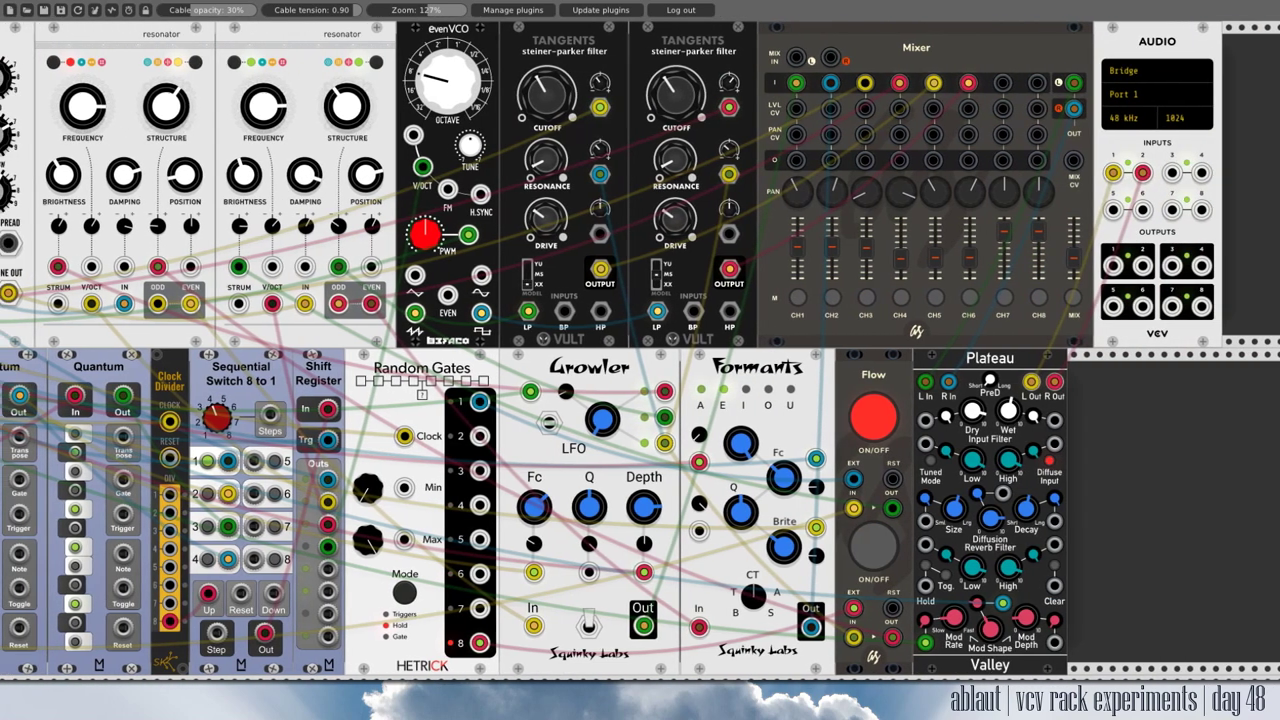
scroll(983, 500, left, 5)
scroll(983, 500, down, 5)
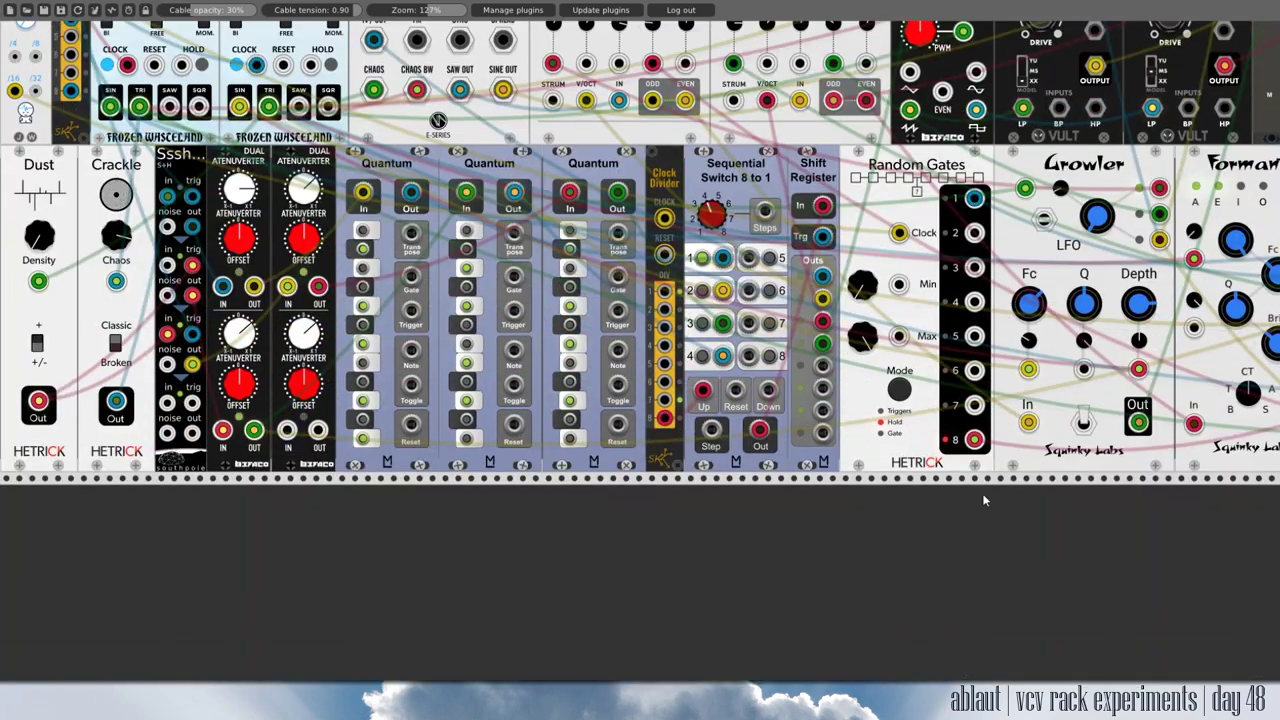
scroll(983, 500, right, 5)
scroll(905, 678, left, 5)
scroll(905, 678, up, 5)
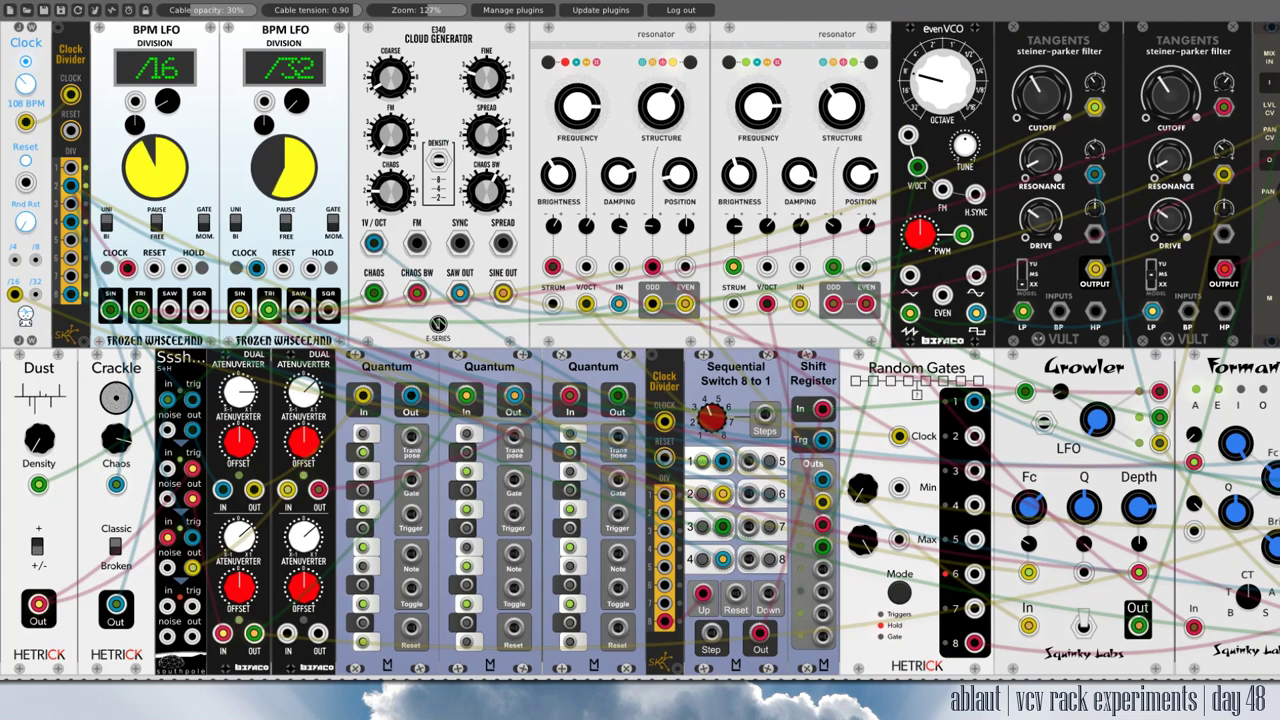